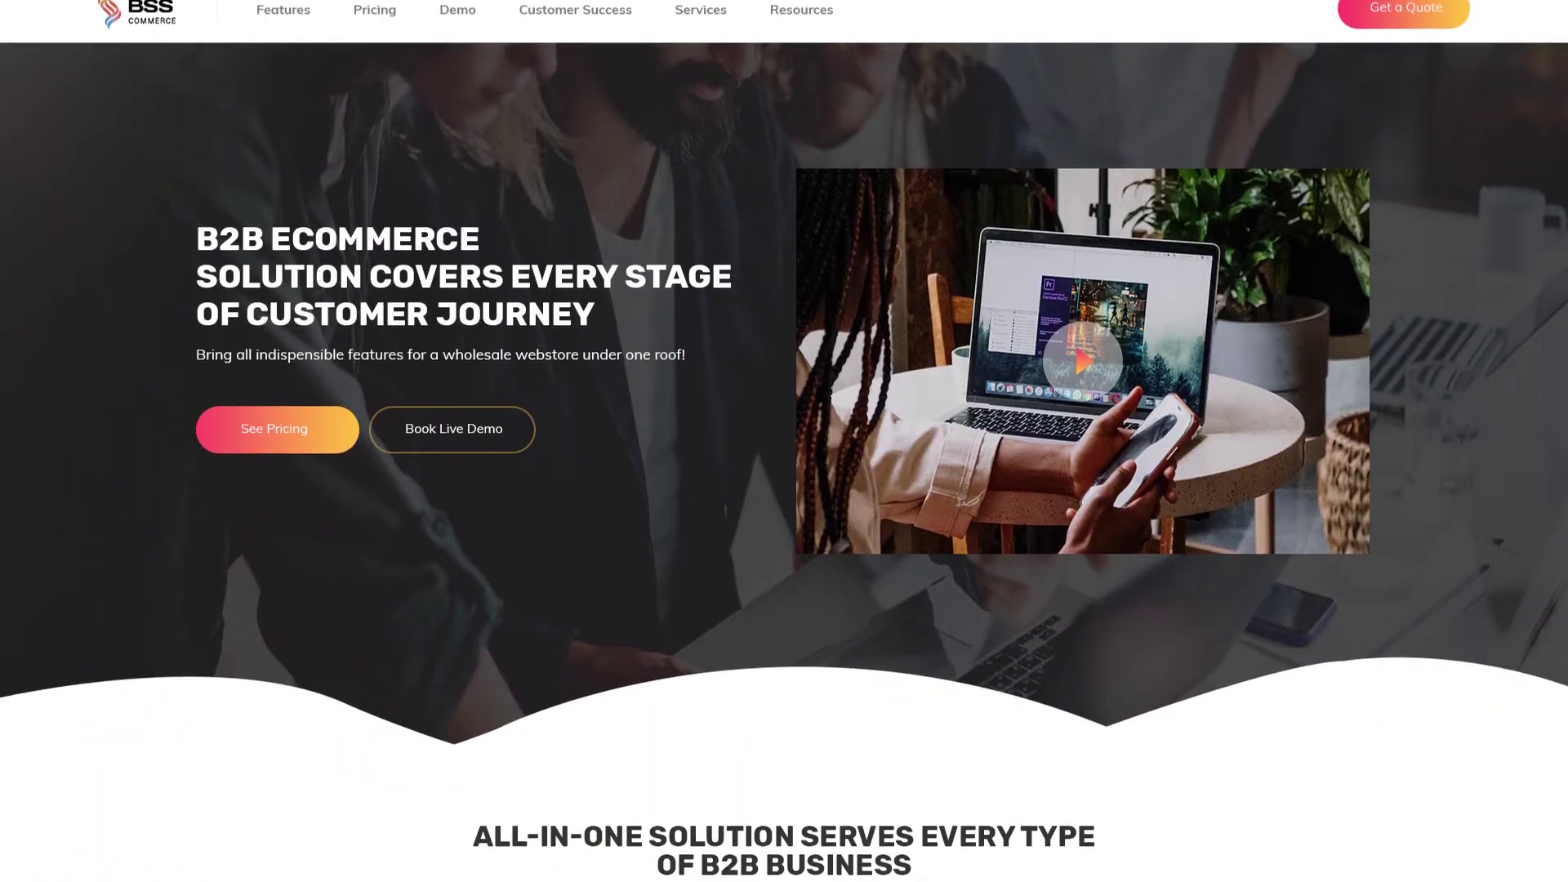
Scroll down the BSS Commerce homepage to the Prominent B2B Features tabs and the Winter Boot preview.
{"action": "scroll", "coordinate": [784, 441], "scroll_direction": "down", "scroll_amount": 3}
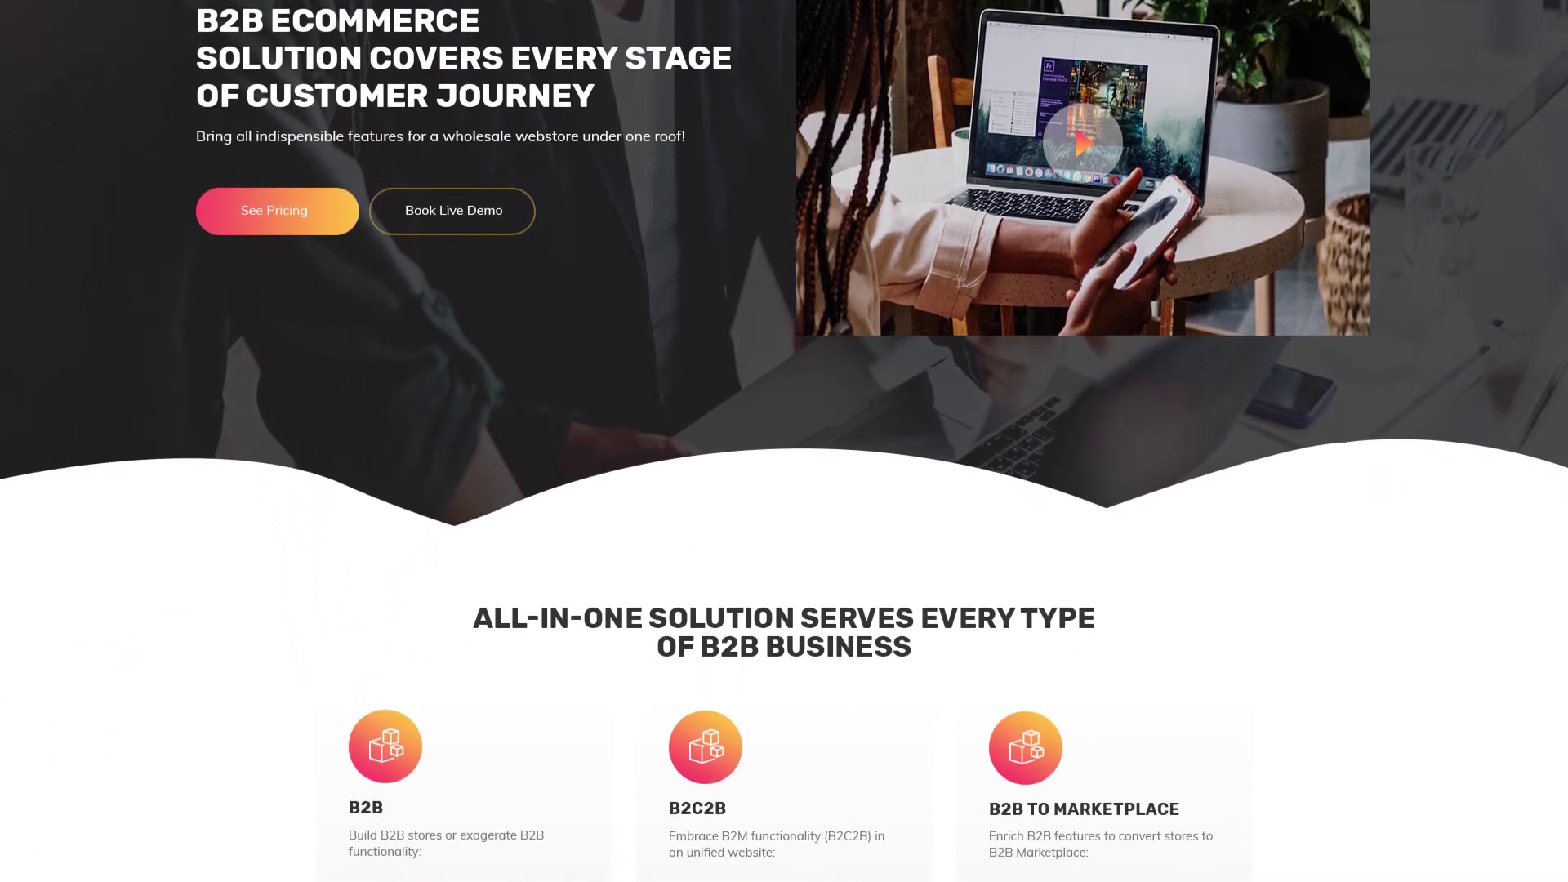
{"action": "scroll", "coordinate": [783, 441], "scroll_direction": "down", "scroll_amount": 3}
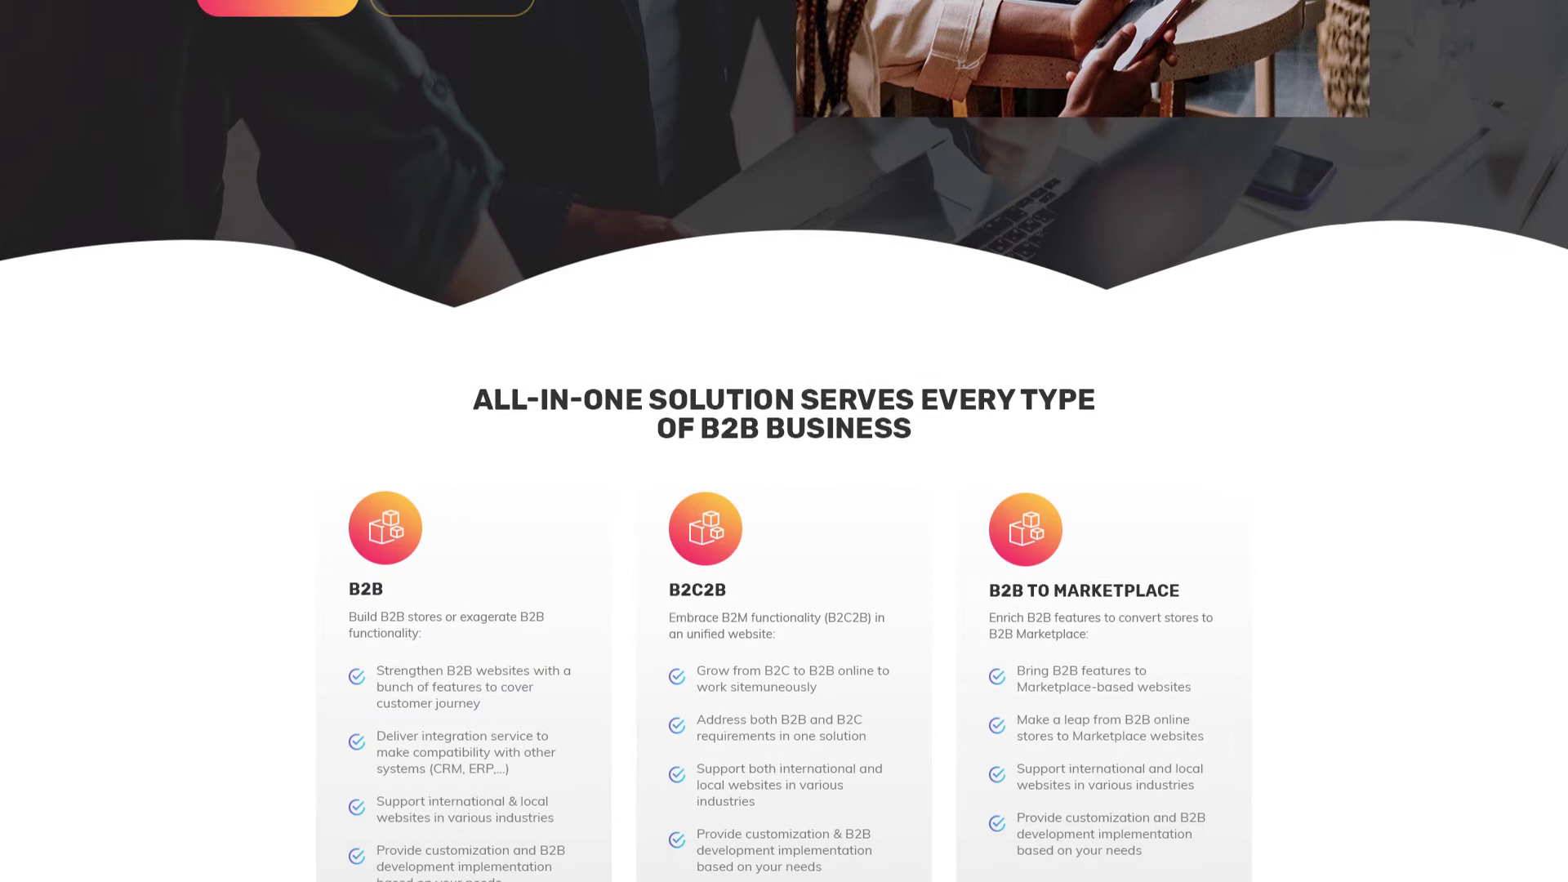
{"action": "scroll", "coordinate": [784, 441], "scroll_direction": "down", "scroll_amount": 3}
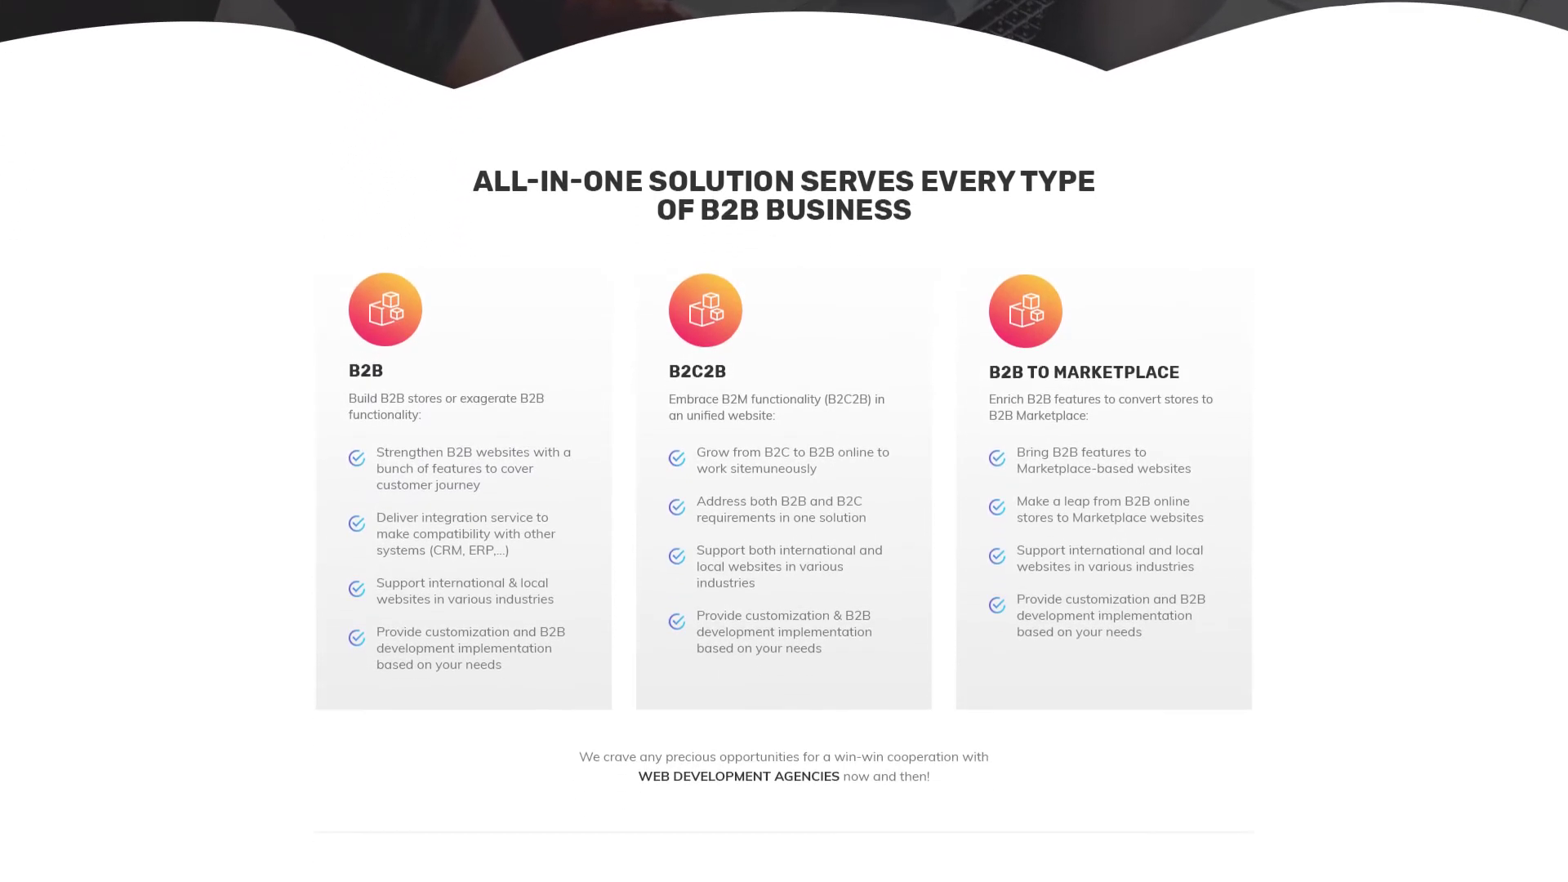
{"action": "scroll", "coordinate": [784, 441], "scroll_direction": "down", "scroll_amount": 3}
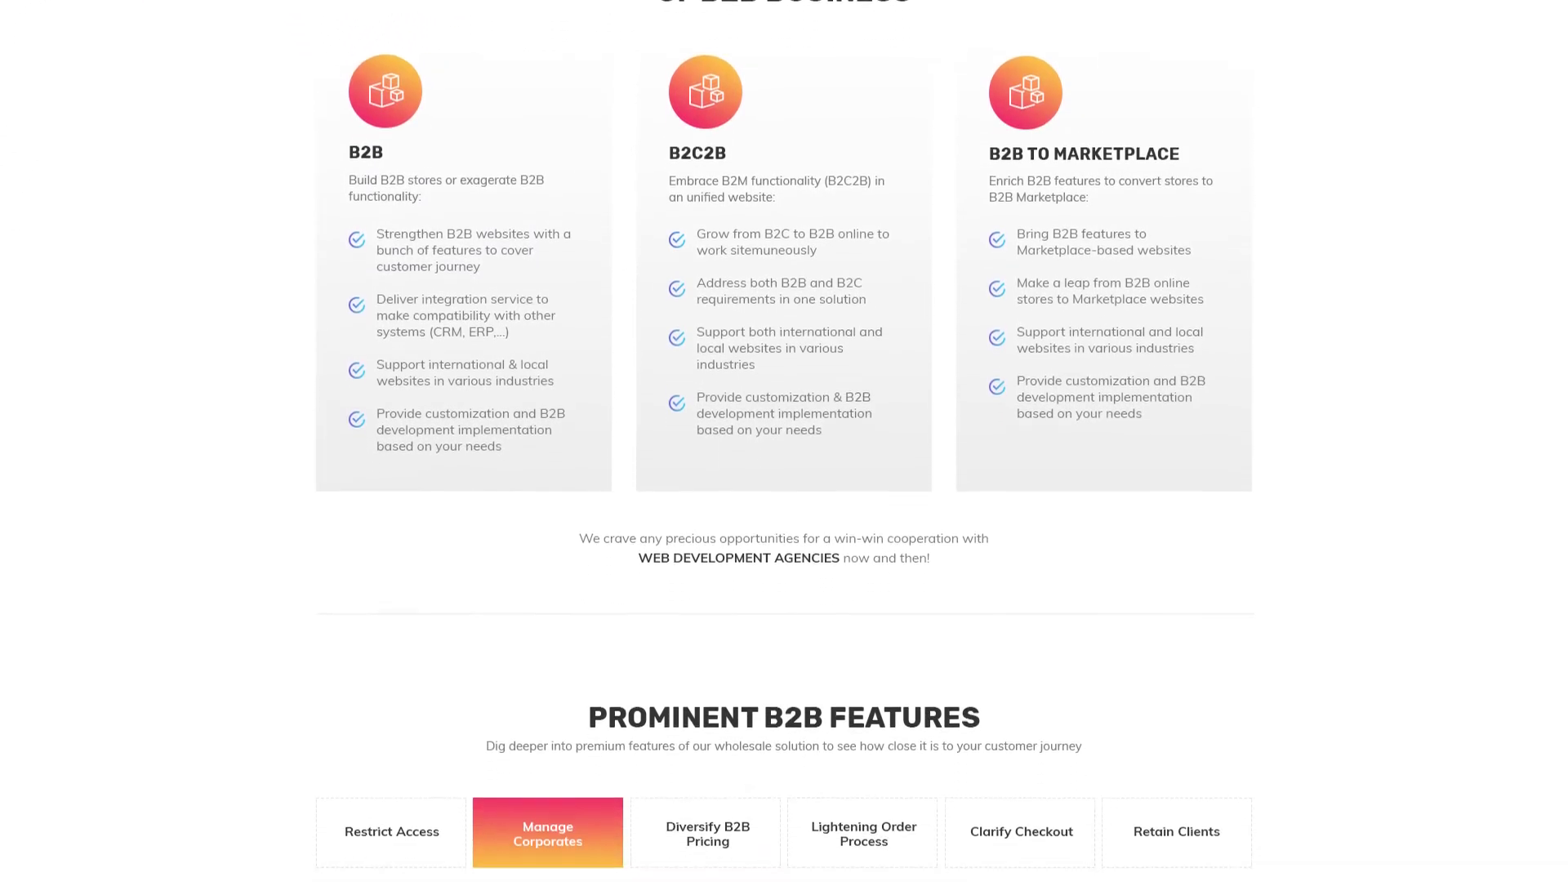
{"action": "scroll", "coordinate": [784, 441], "scroll_direction": "down", "scroll_amount": 3}
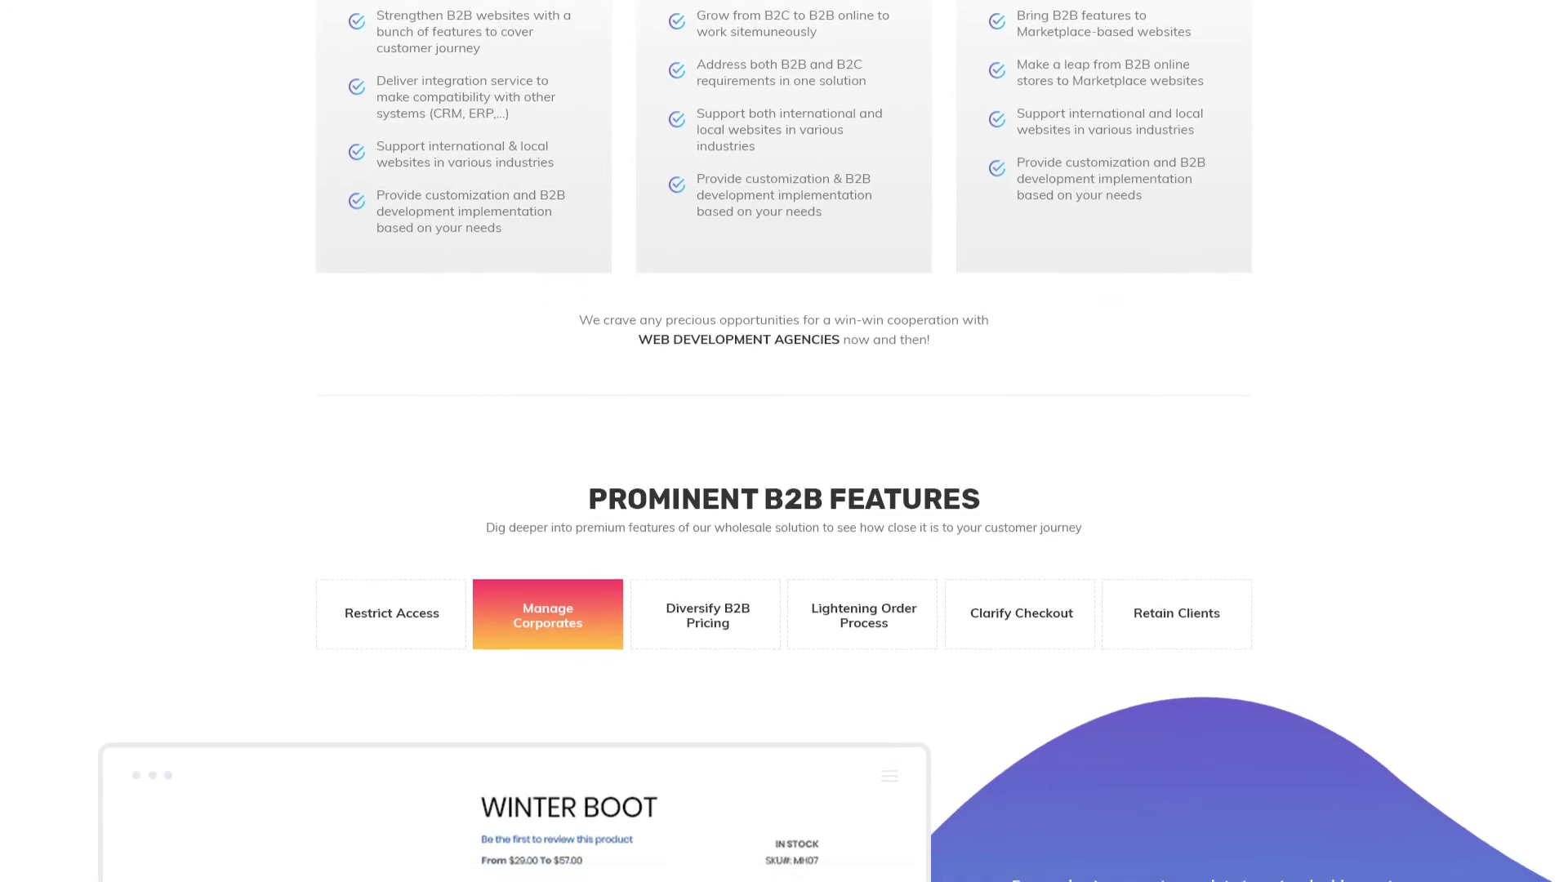
{"action": "scroll", "coordinate": [784, 441], "scroll_direction": "down", "scroll_amount": 3}
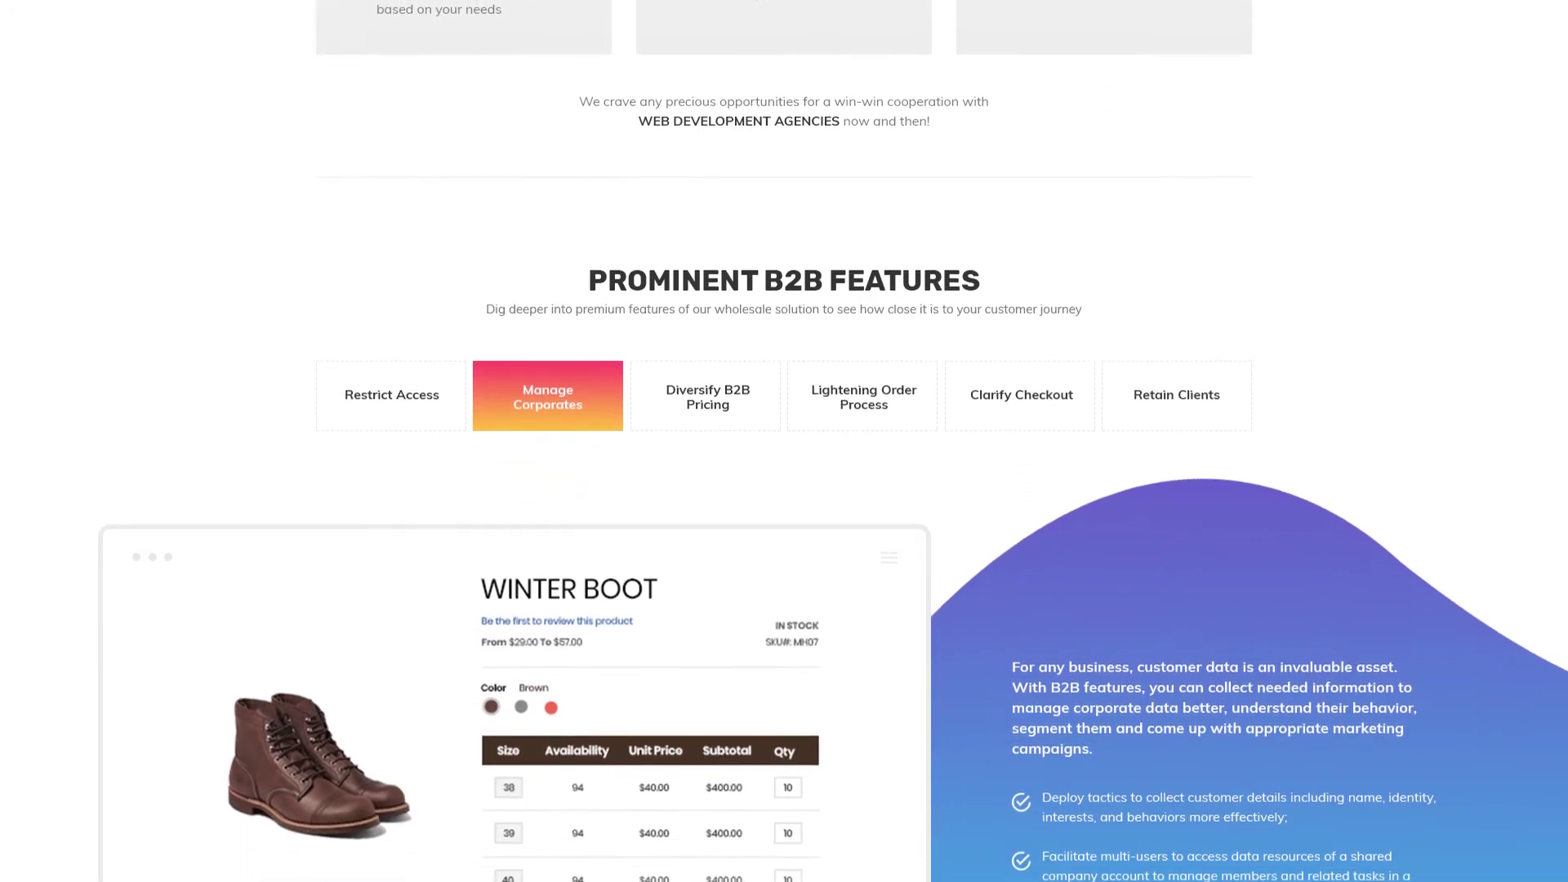
{"action": "scroll", "coordinate": [784, 441], "scroll_direction": "down", "scroll_amount": 3}
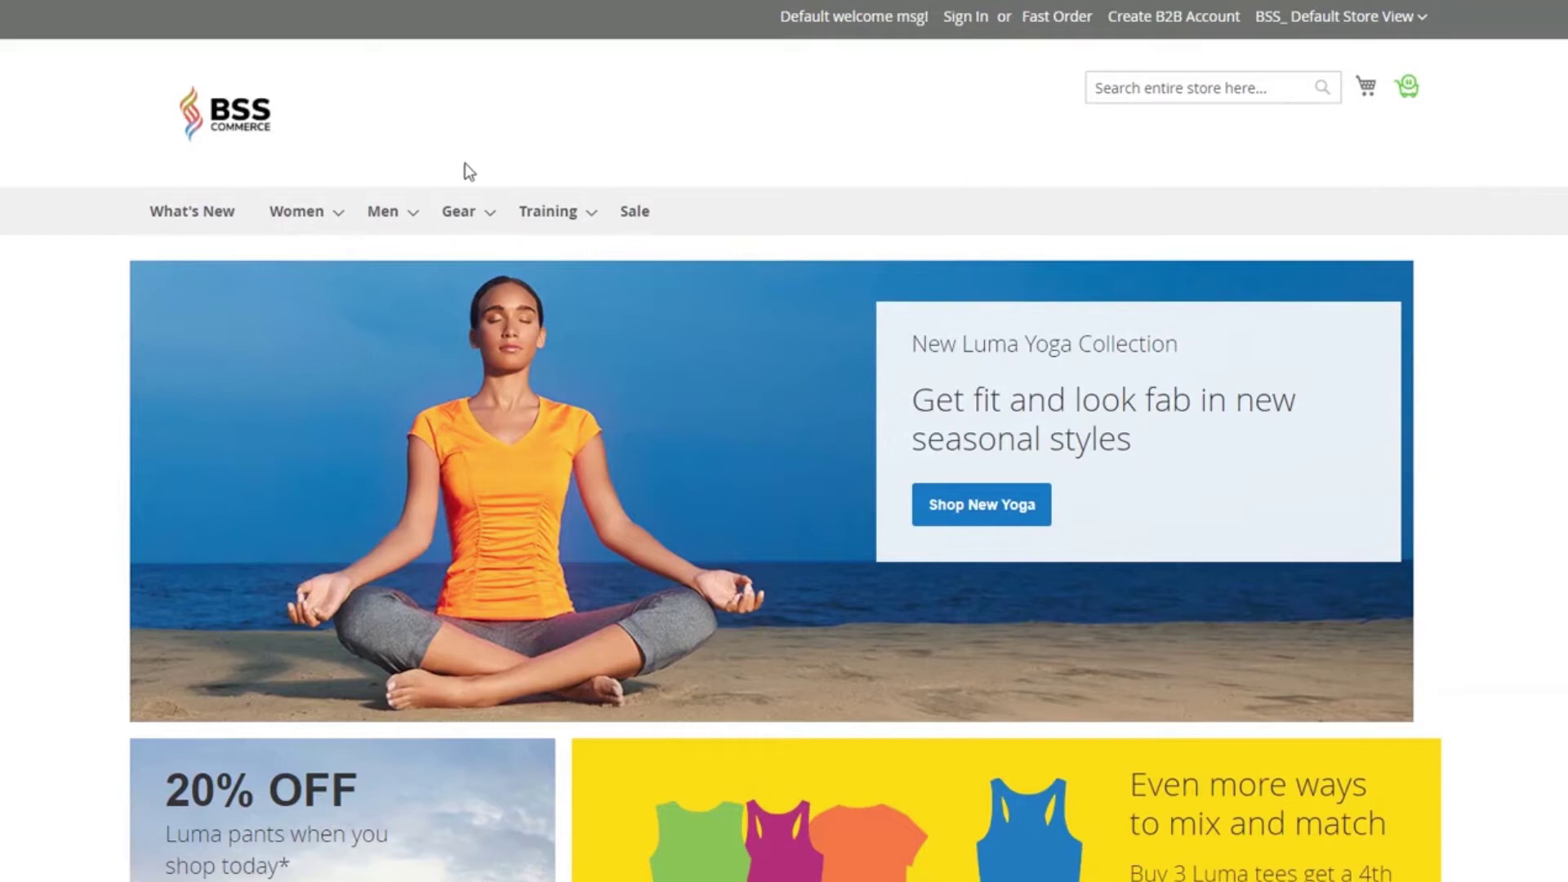
Open Gear > Fitness Equipment and review the wholesale-only Customer Login notice.
{"action": "mouse_move", "coordinate": [482, 210]}
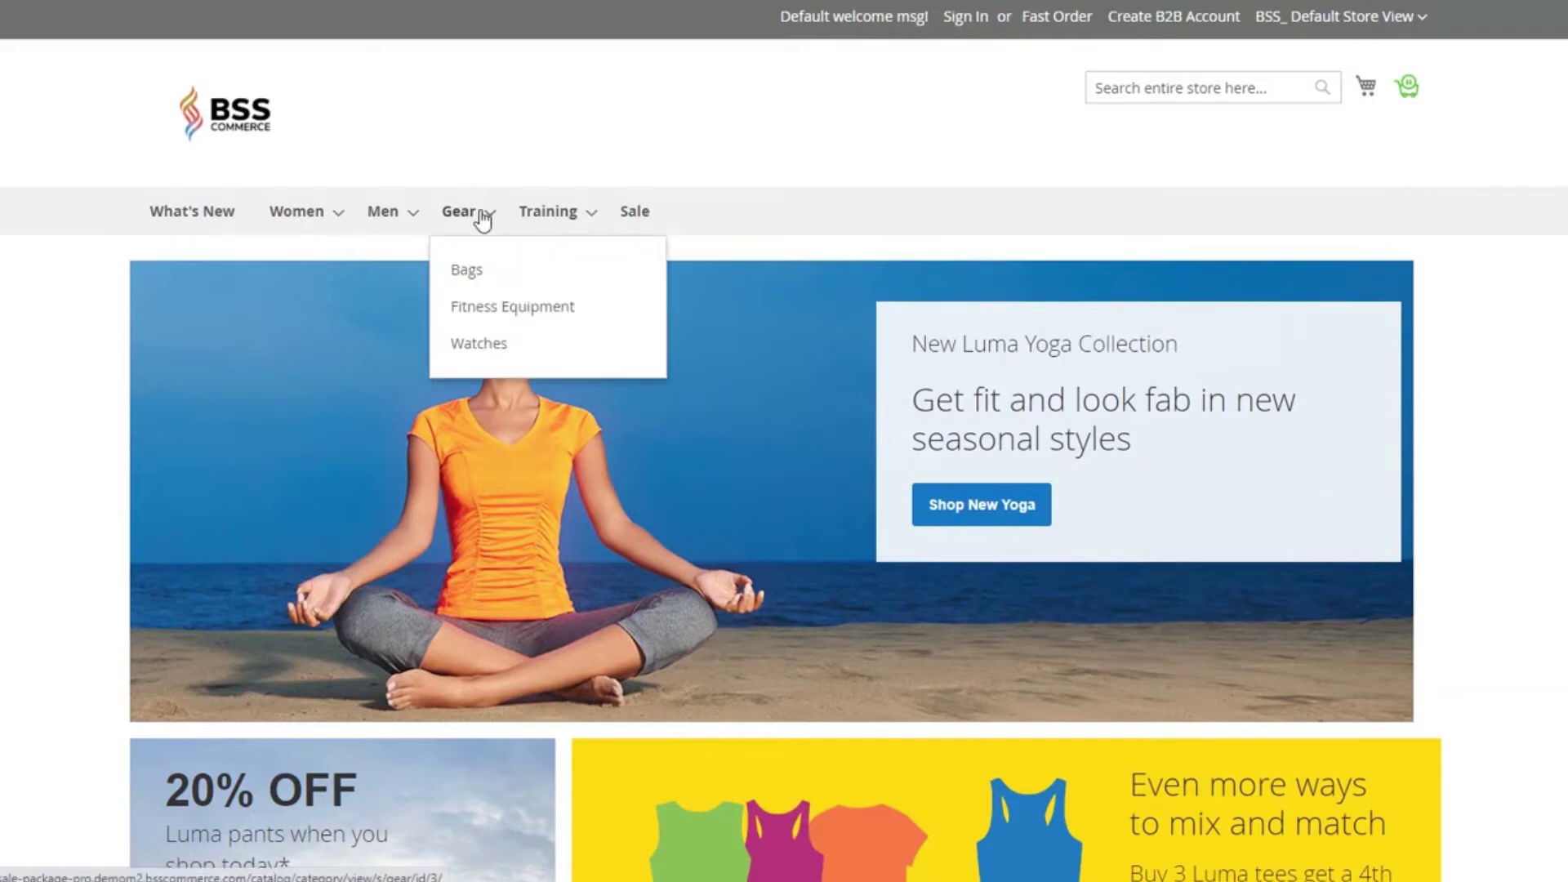
{"action": "left_click", "coordinate": [474, 308]}
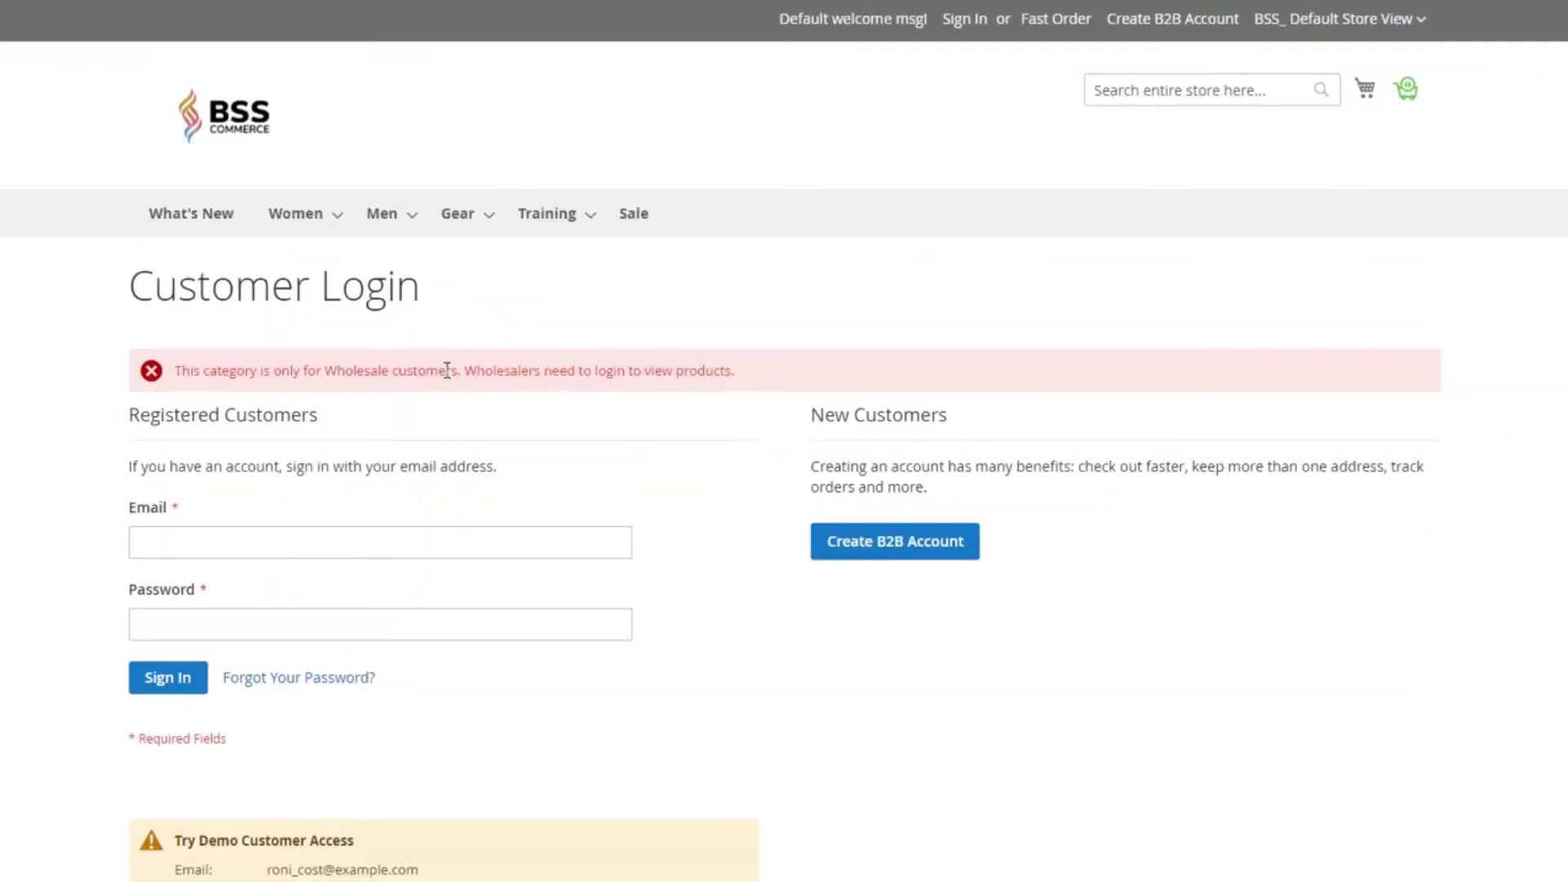
{"action": "scroll", "coordinate": [436, 413], "scroll_direction": "down", "scroll_amount": 1}
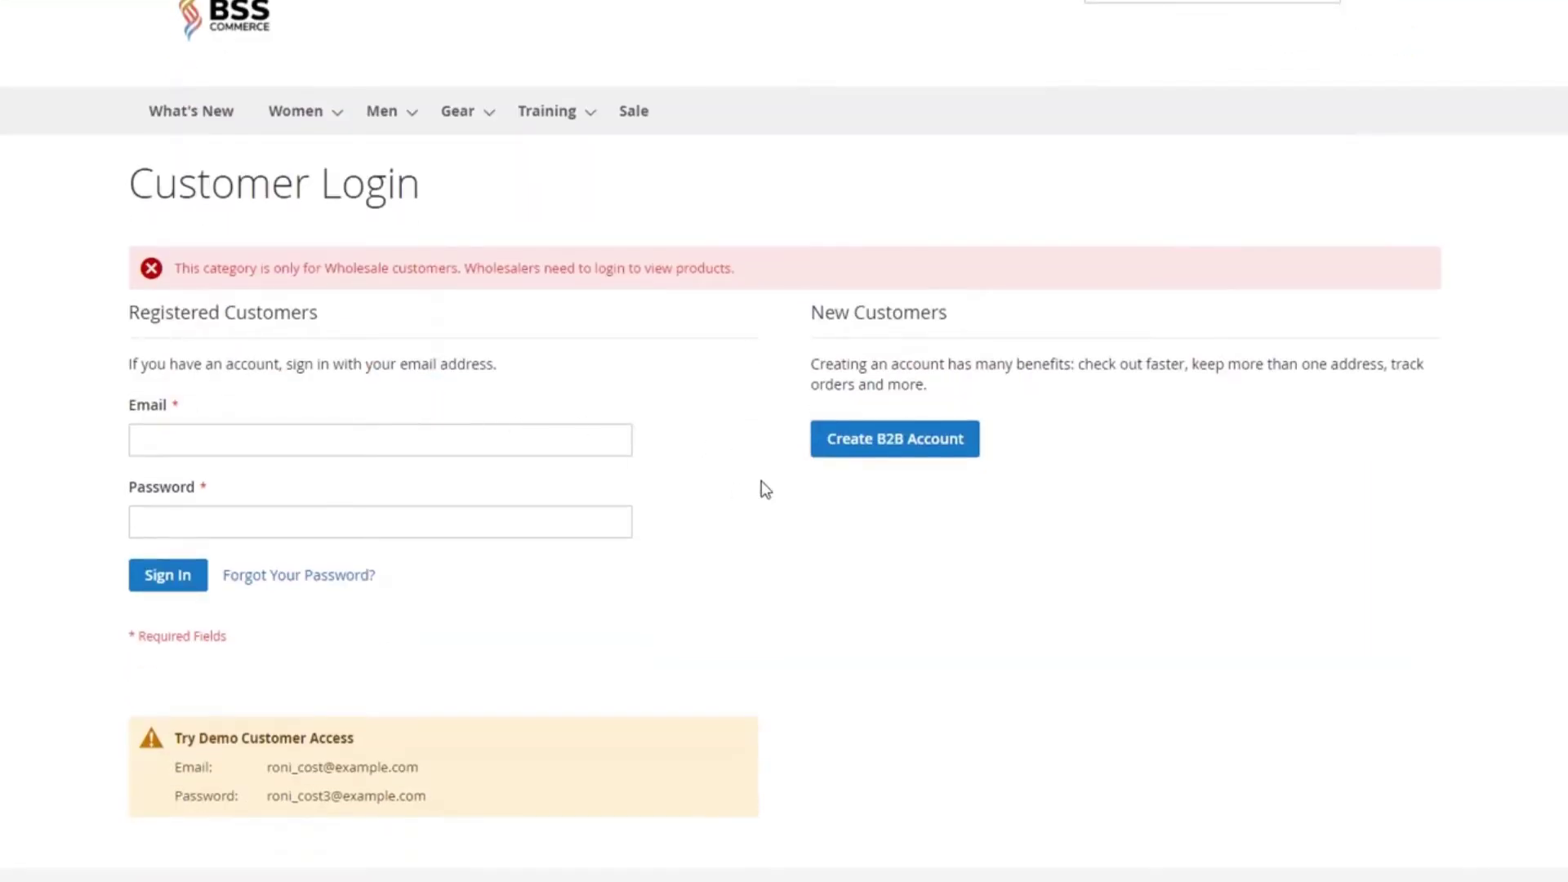
Open the Create New B2B Customer Account form and look through all its fields.
{"action": "left_click", "coordinate": [837, 453]}
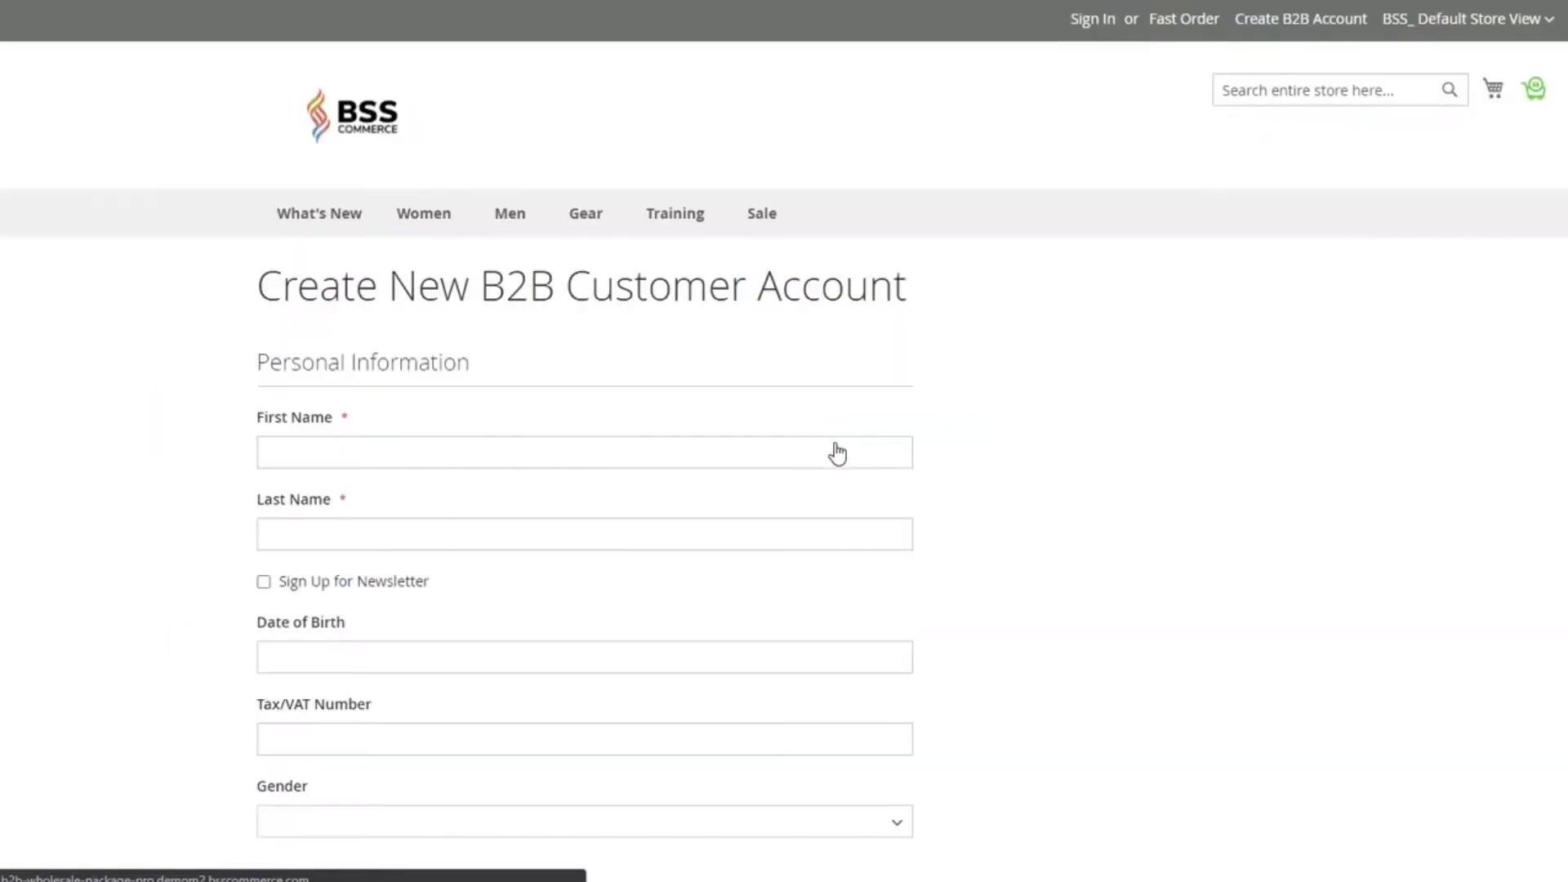
{"action": "scroll", "coordinate": [589, 494], "scroll_direction": "down", "scroll_amount": 4}
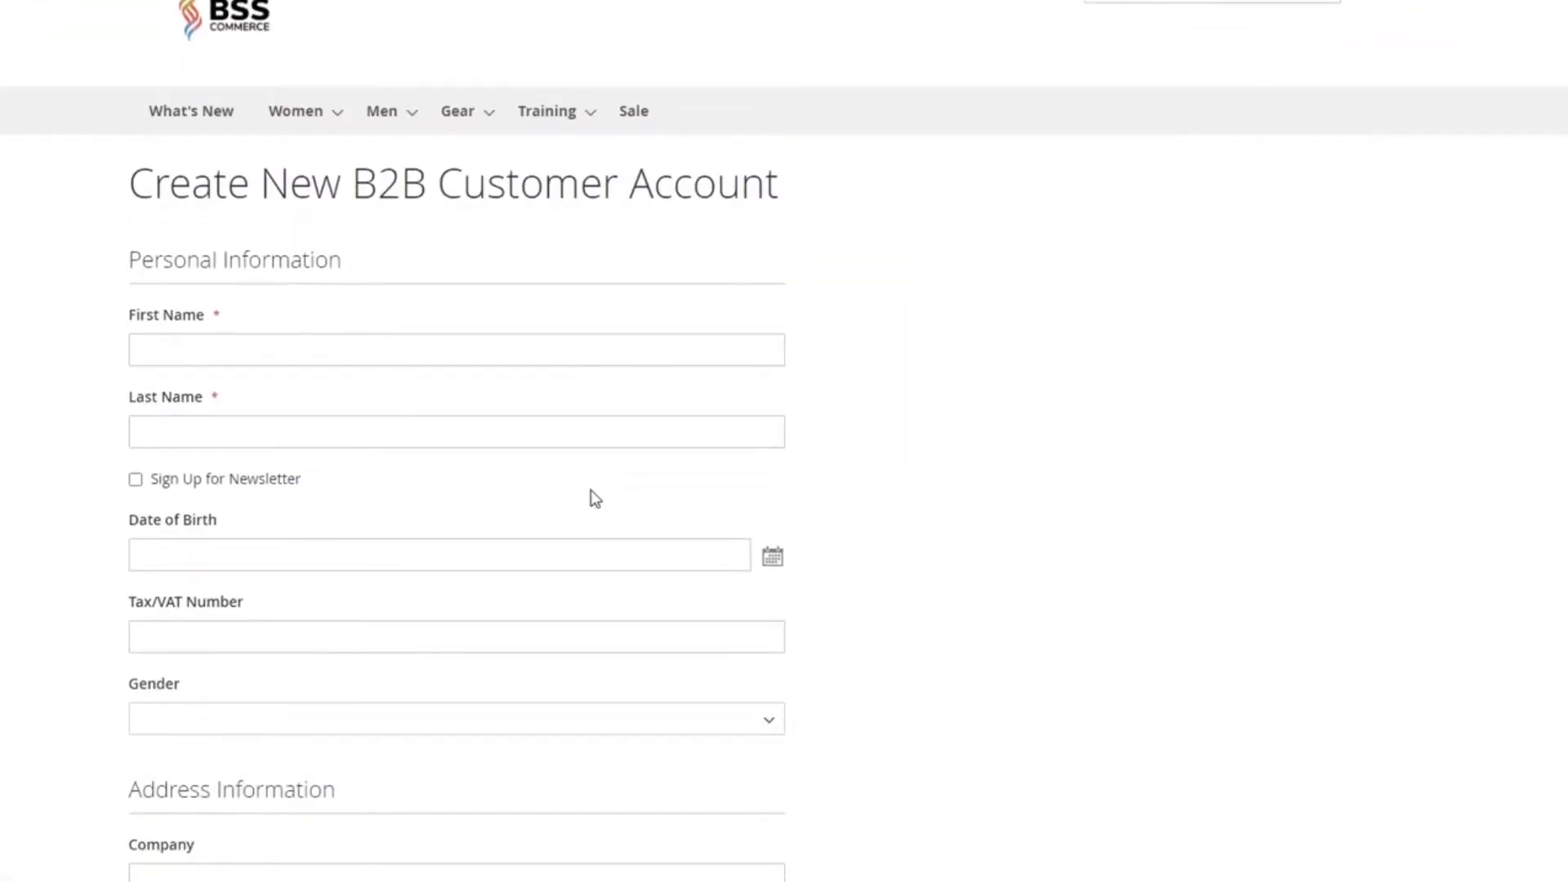
{"action": "scroll", "coordinate": [594, 498], "scroll_direction": "down", "scroll_amount": 1}
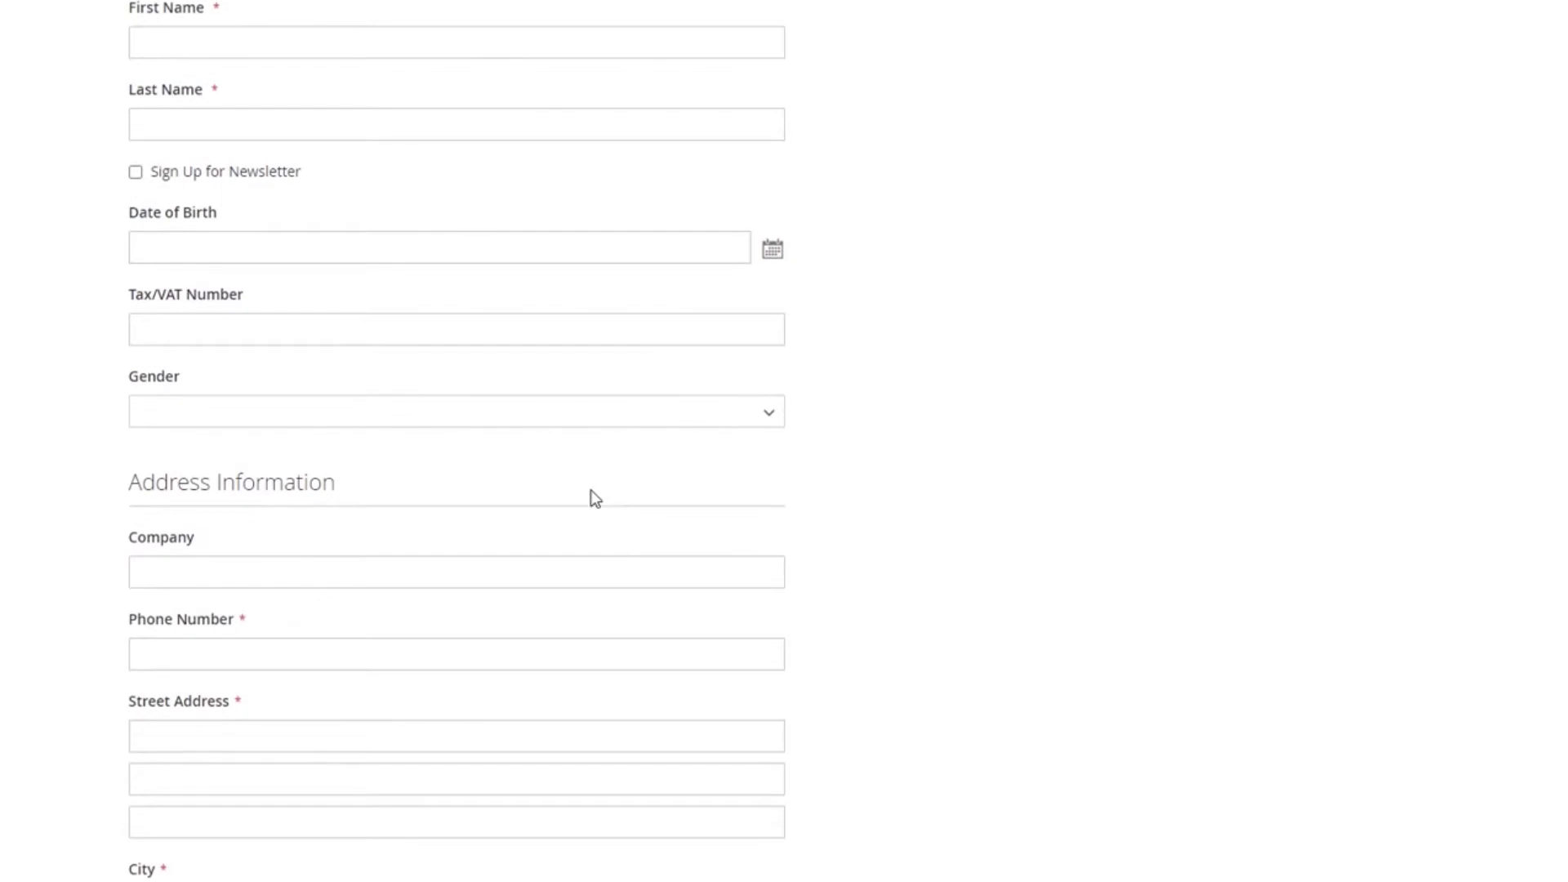
{"action": "scroll", "coordinate": [592, 492], "scroll_direction": "down", "scroll_amount": 4}
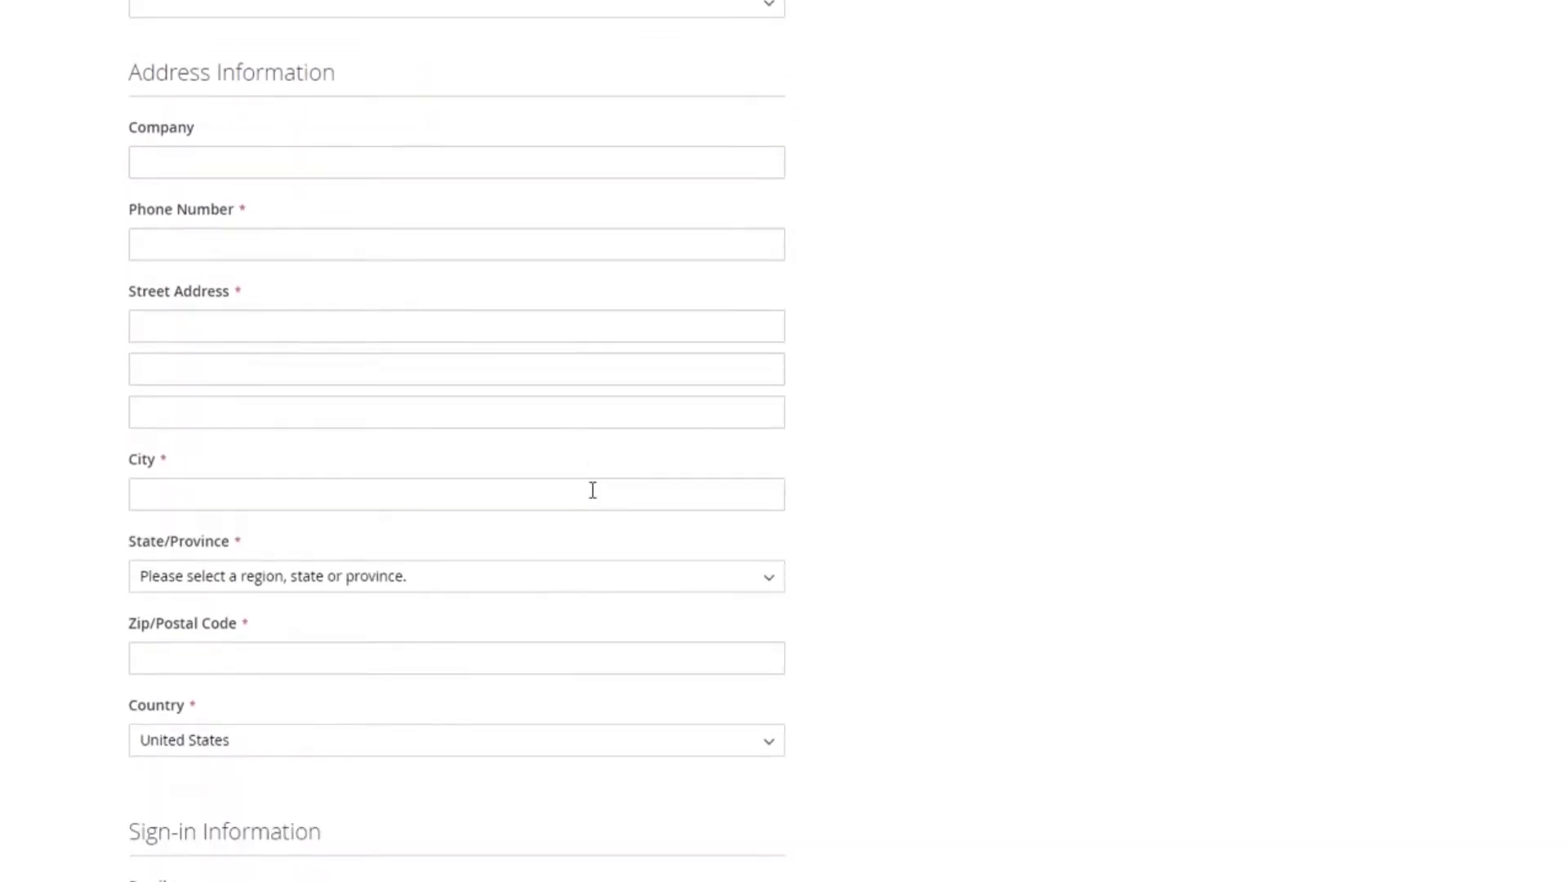
{"action": "scroll", "coordinate": [593, 490], "scroll_direction": "down", "scroll_amount": 2}
{"action": "scroll", "coordinate": [594, 498], "scroll_direction": "down", "scroll_amount": 2}
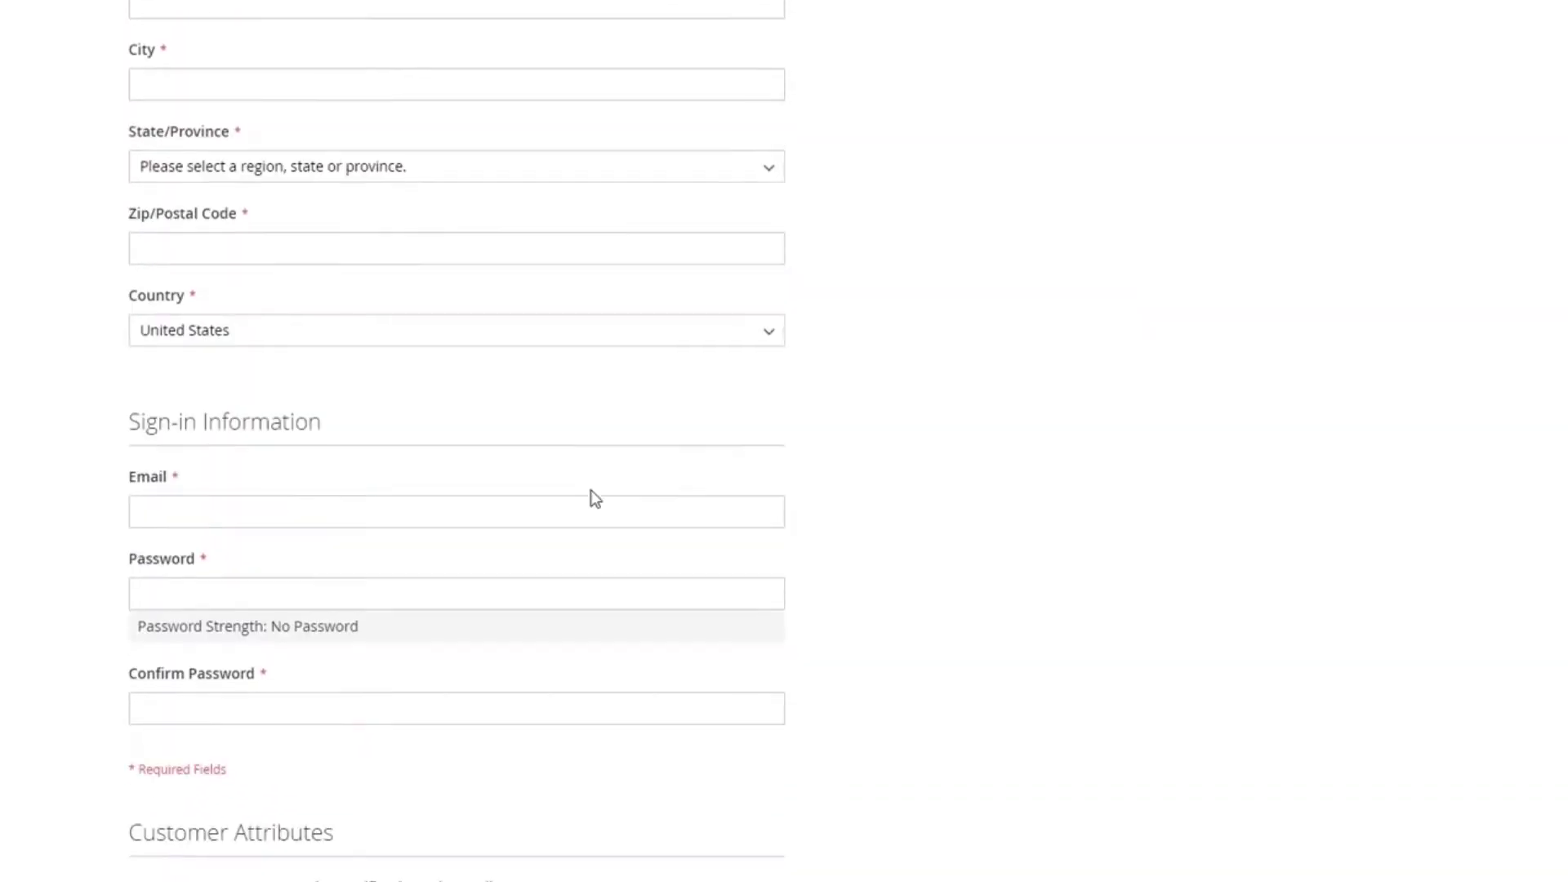
{"action": "scroll", "coordinate": [594, 494], "scroll_direction": "down", "scroll_amount": 4}
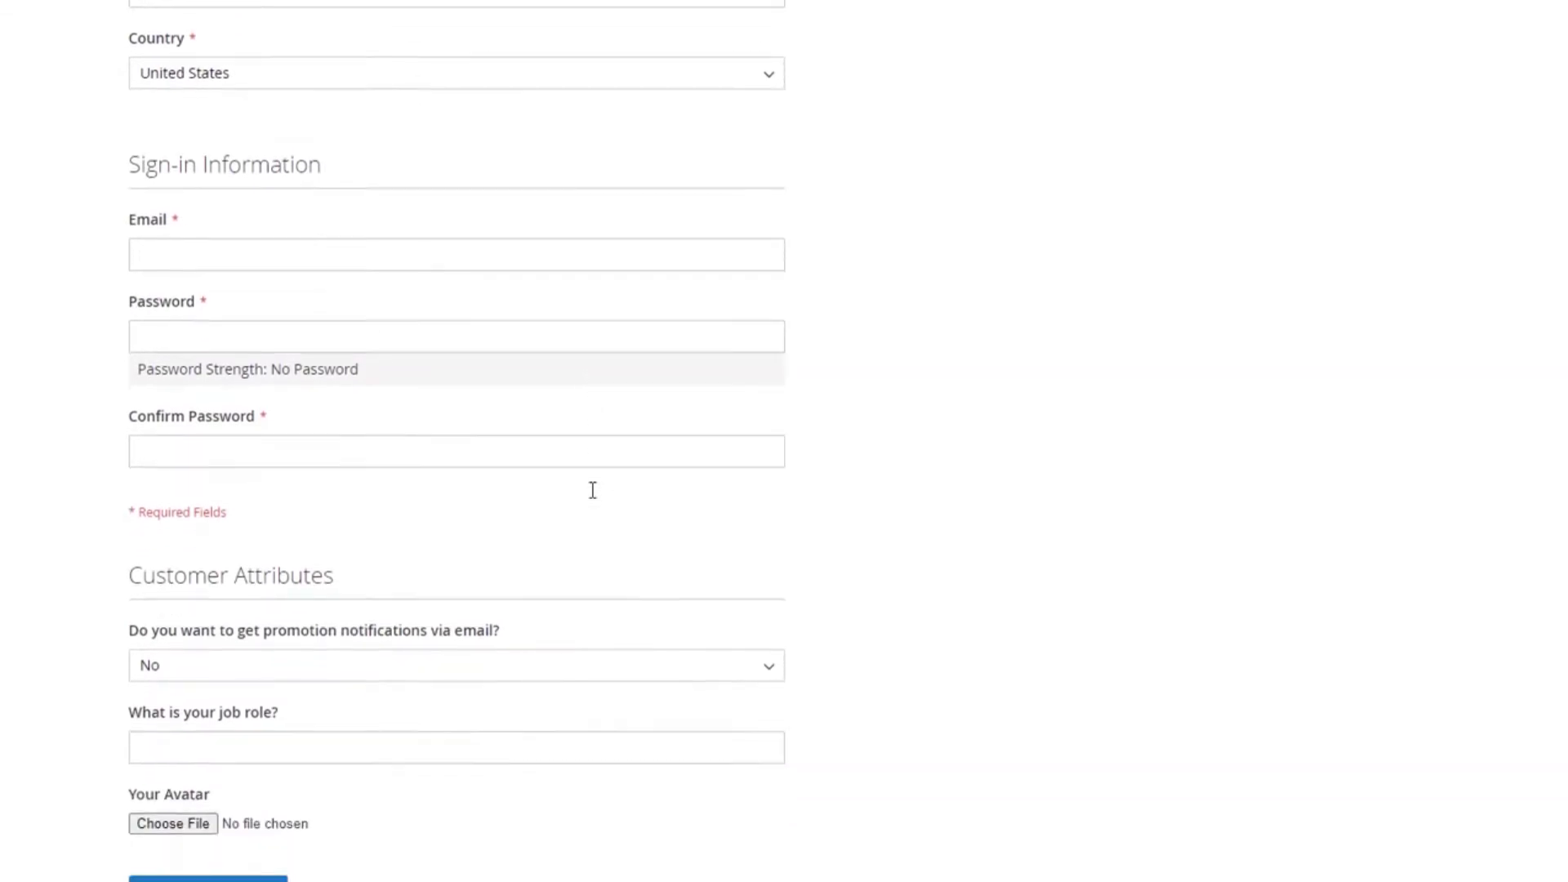
{"action": "scroll", "coordinate": [594, 498], "scroll_direction": "down", "scroll_amount": 1}
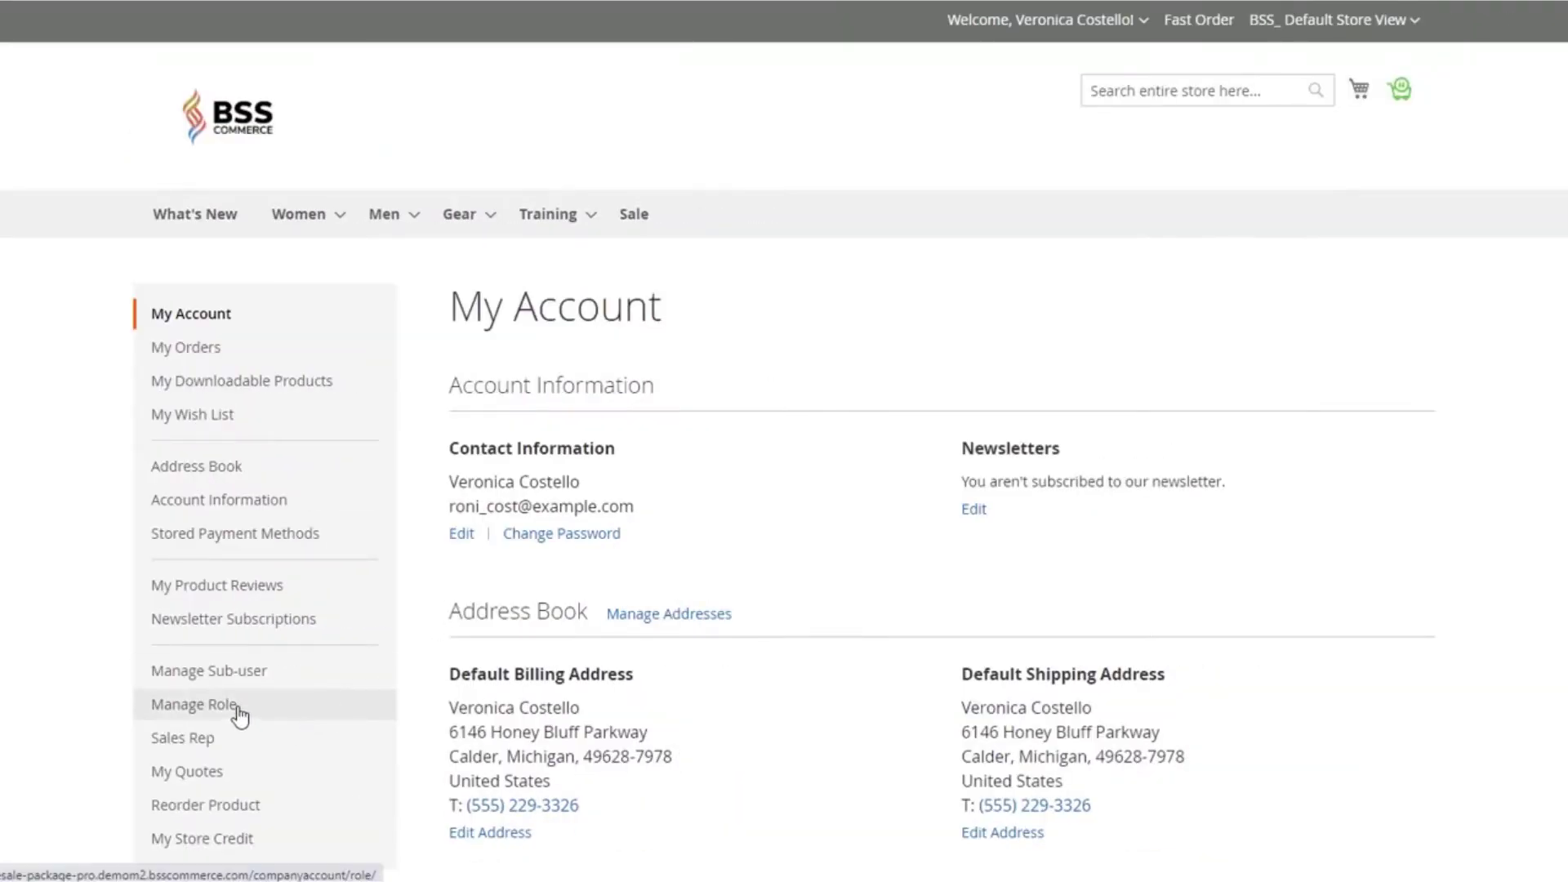
Review the company roles, Advanced Buyer permissions, sub-users list and assigned Sales Rep details.
{"action": "left_click", "coordinate": [236, 707]}
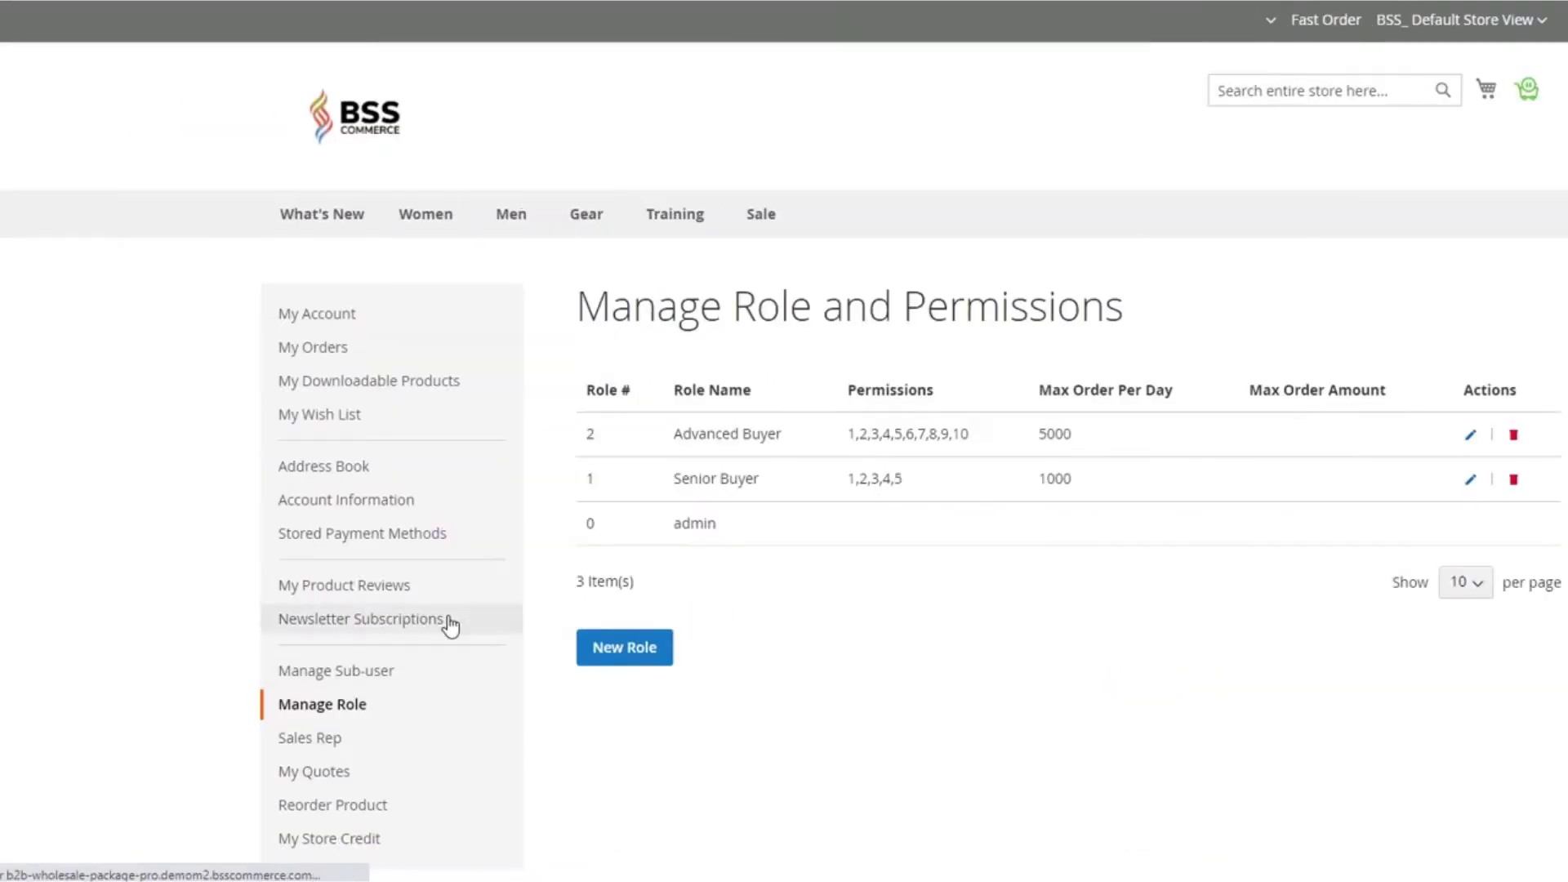
{"action": "left_click", "coordinate": [1341, 443]}
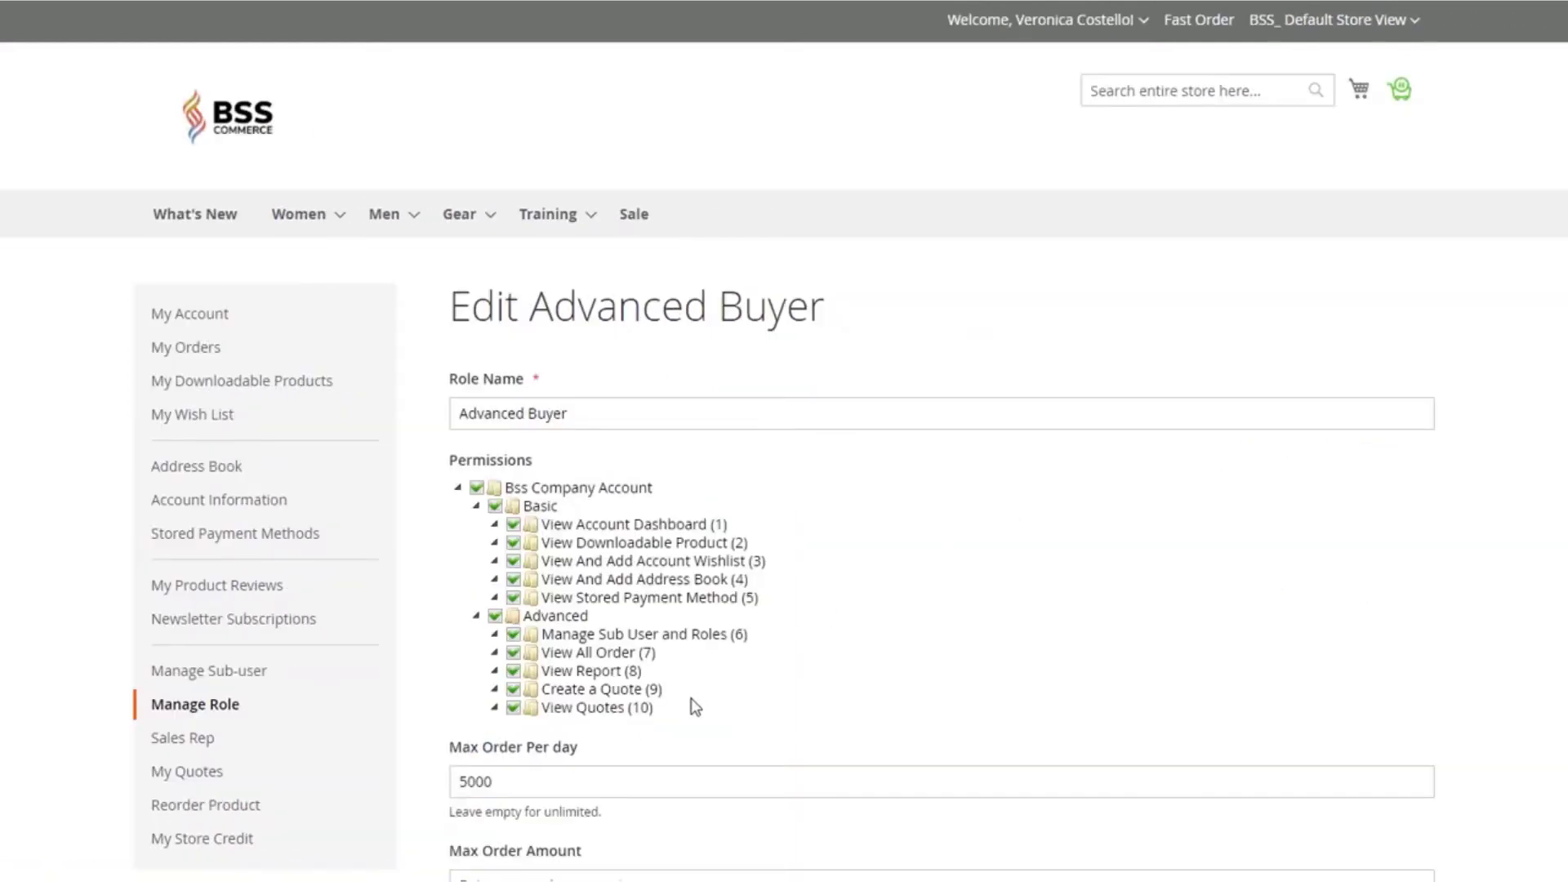
{"action": "scroll", "coordinate": [672, 728], "scroll_direction": "down", "scroll_amount": 2}
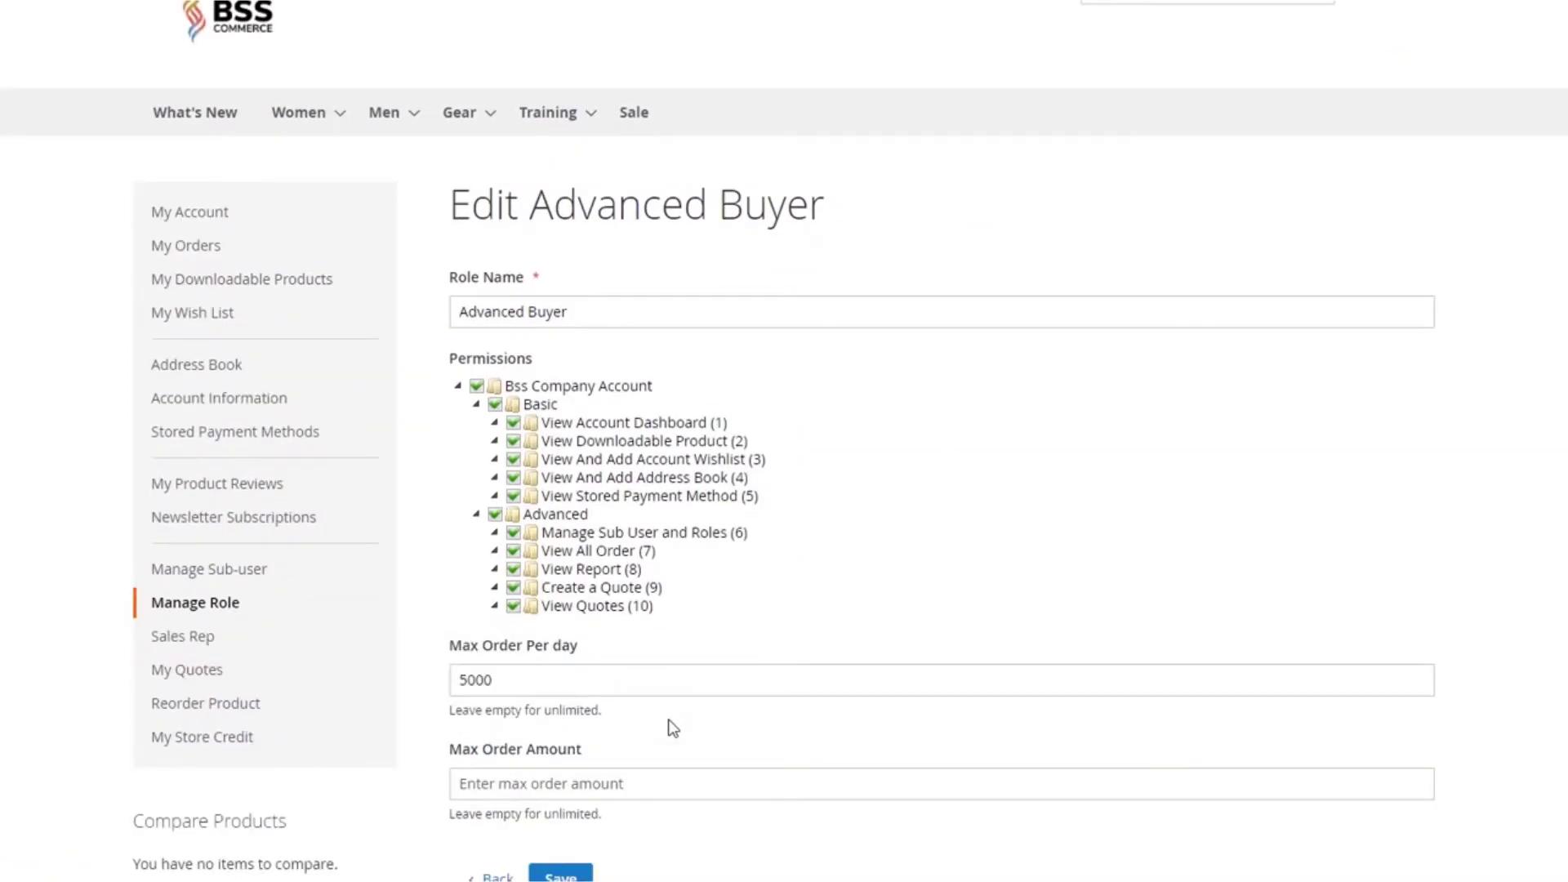
{"action": "left_click", "coordinate": [209, 569]}
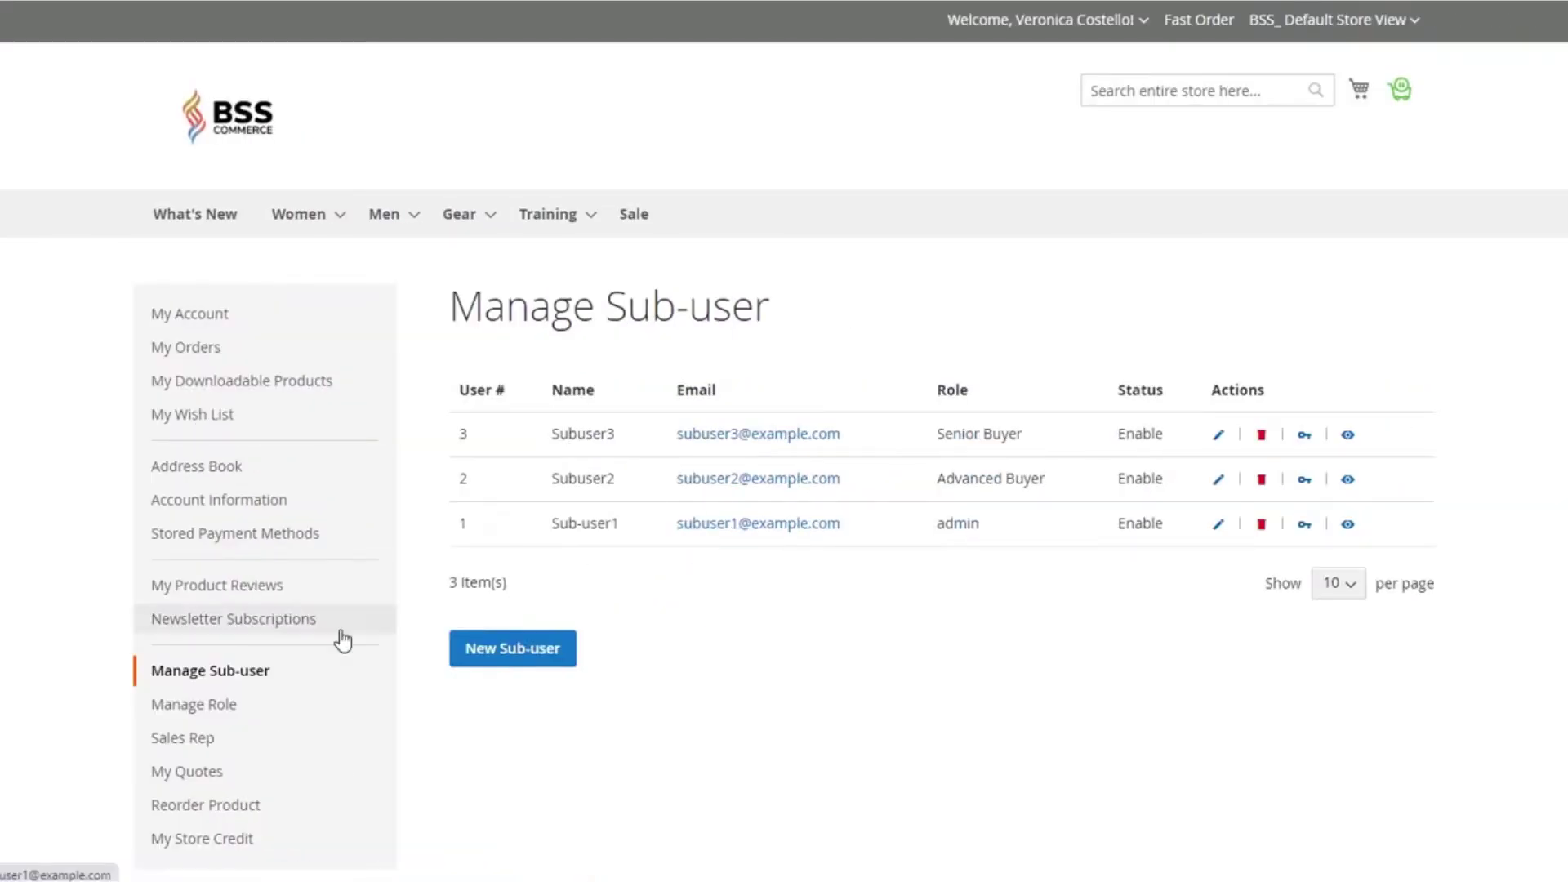
{"action": "left_click", "coordinate": [210, 737]}
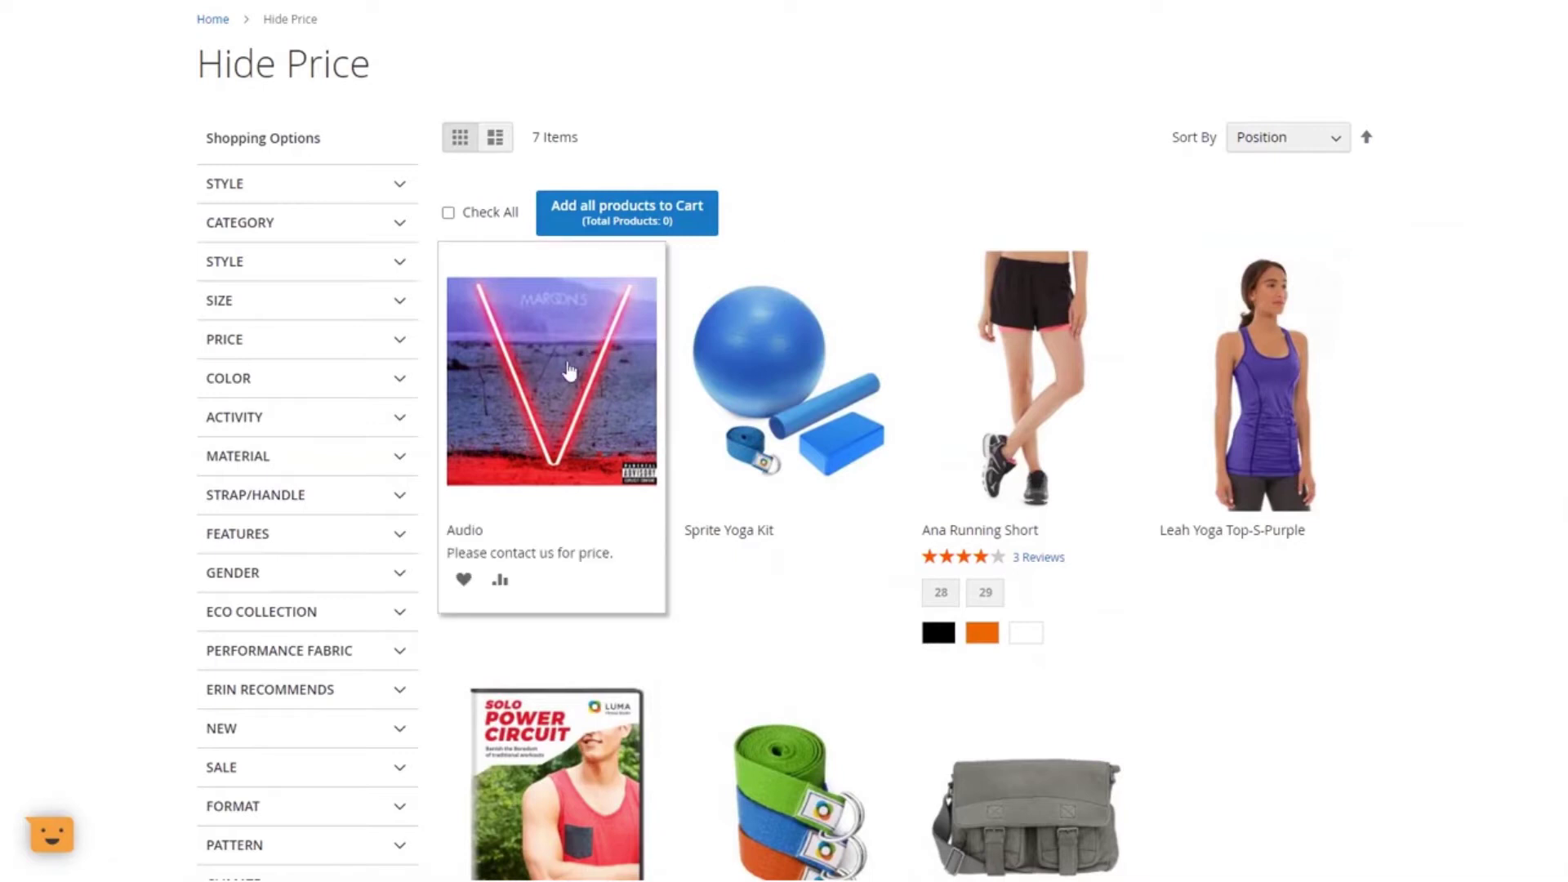
View the Ana Running Short product page and its size and colour variant table.
{"action": "mouse_move", "coordinate": [753, 393]}
{"action": "mouse_move", "coordinate": [989, 385]}
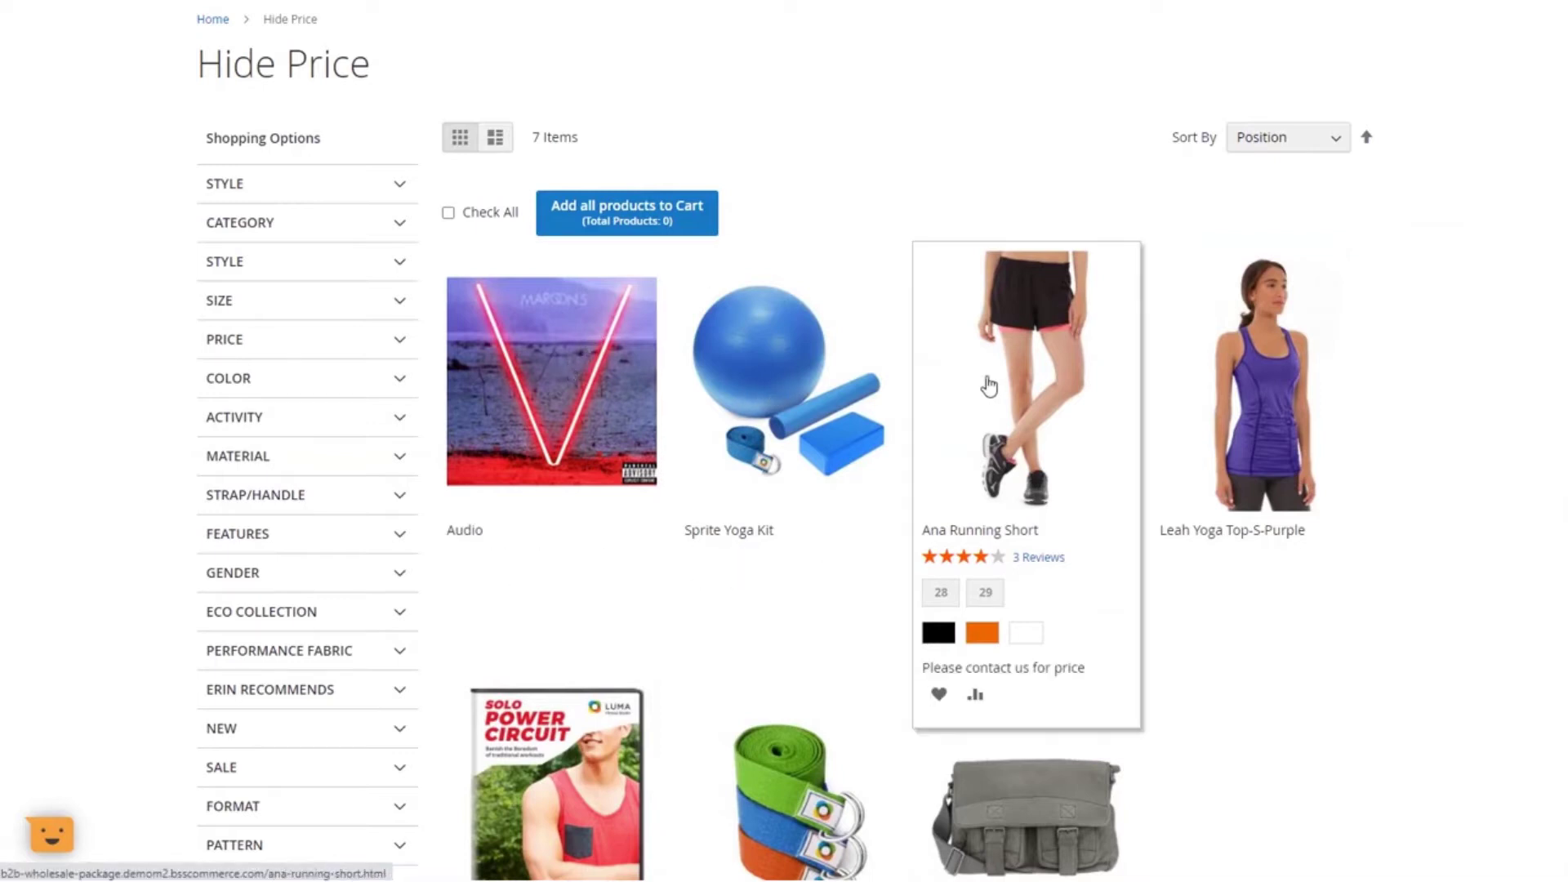
{"action": "left_click", "coordinate": [991, 531]}
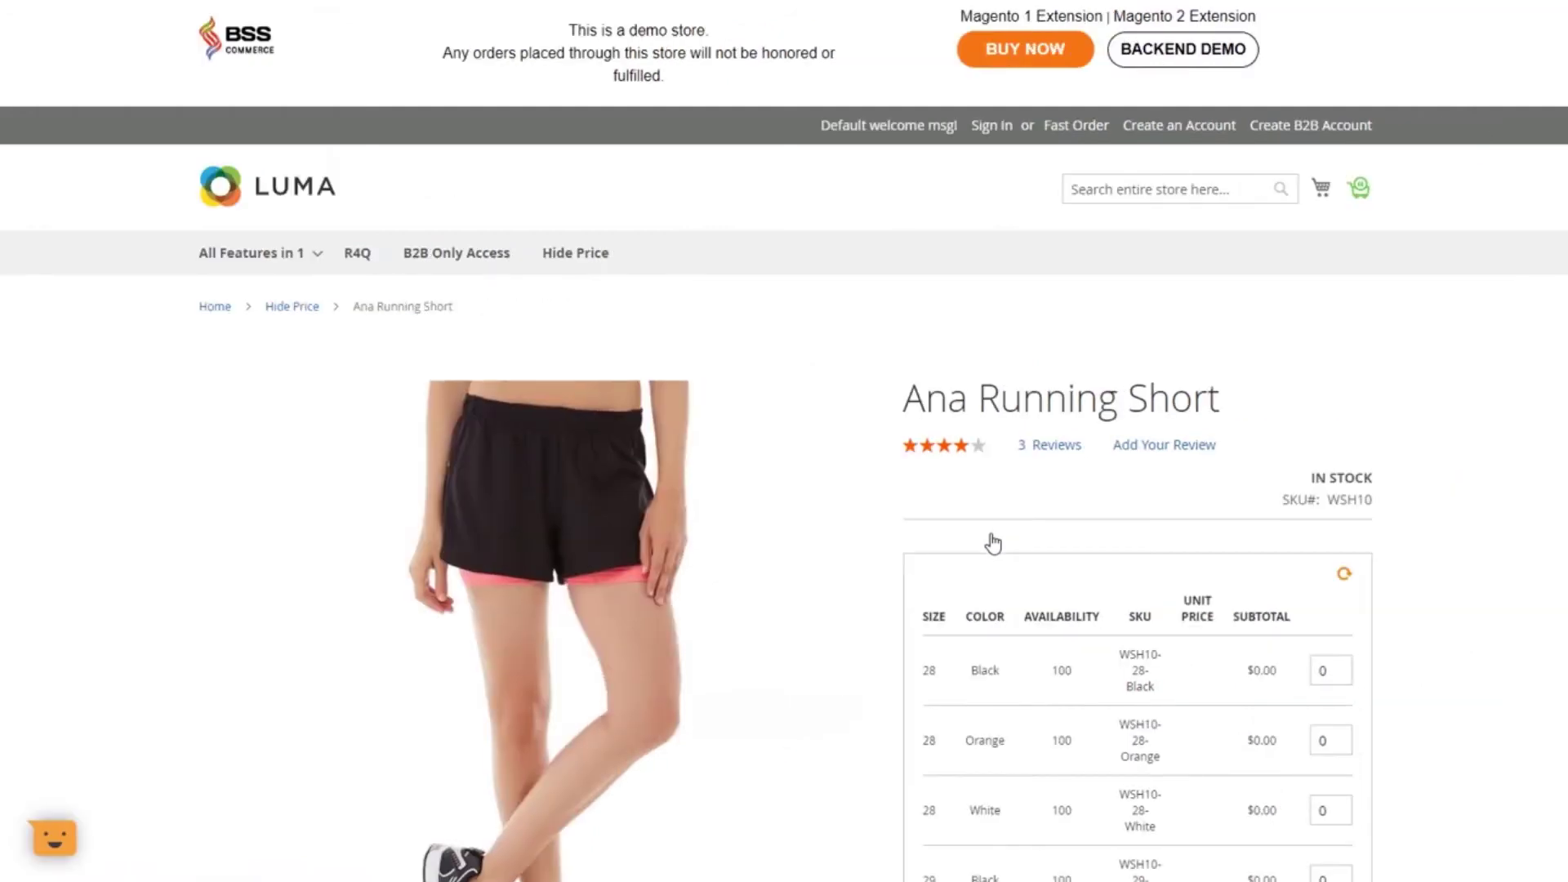
{"action": "scroll", "coordinate": [1019, 529], "scroll_direction": "down", "scroll_amount": 2}
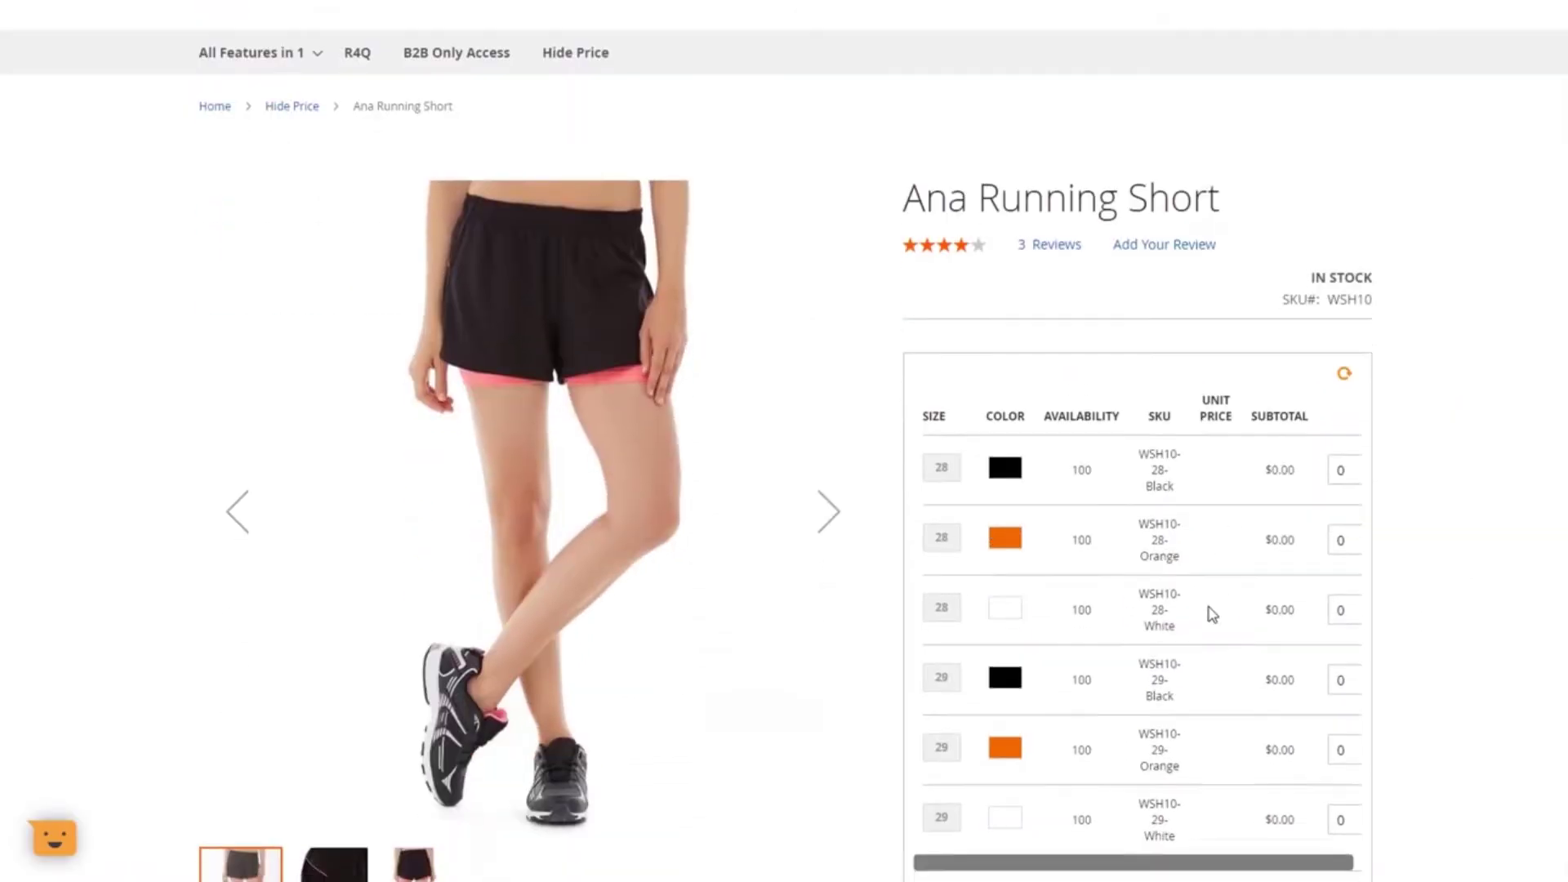
{"action": "scroll", "coordinate": [1207, 613], "scroll_direction": "down", "scroll_amount": 2}
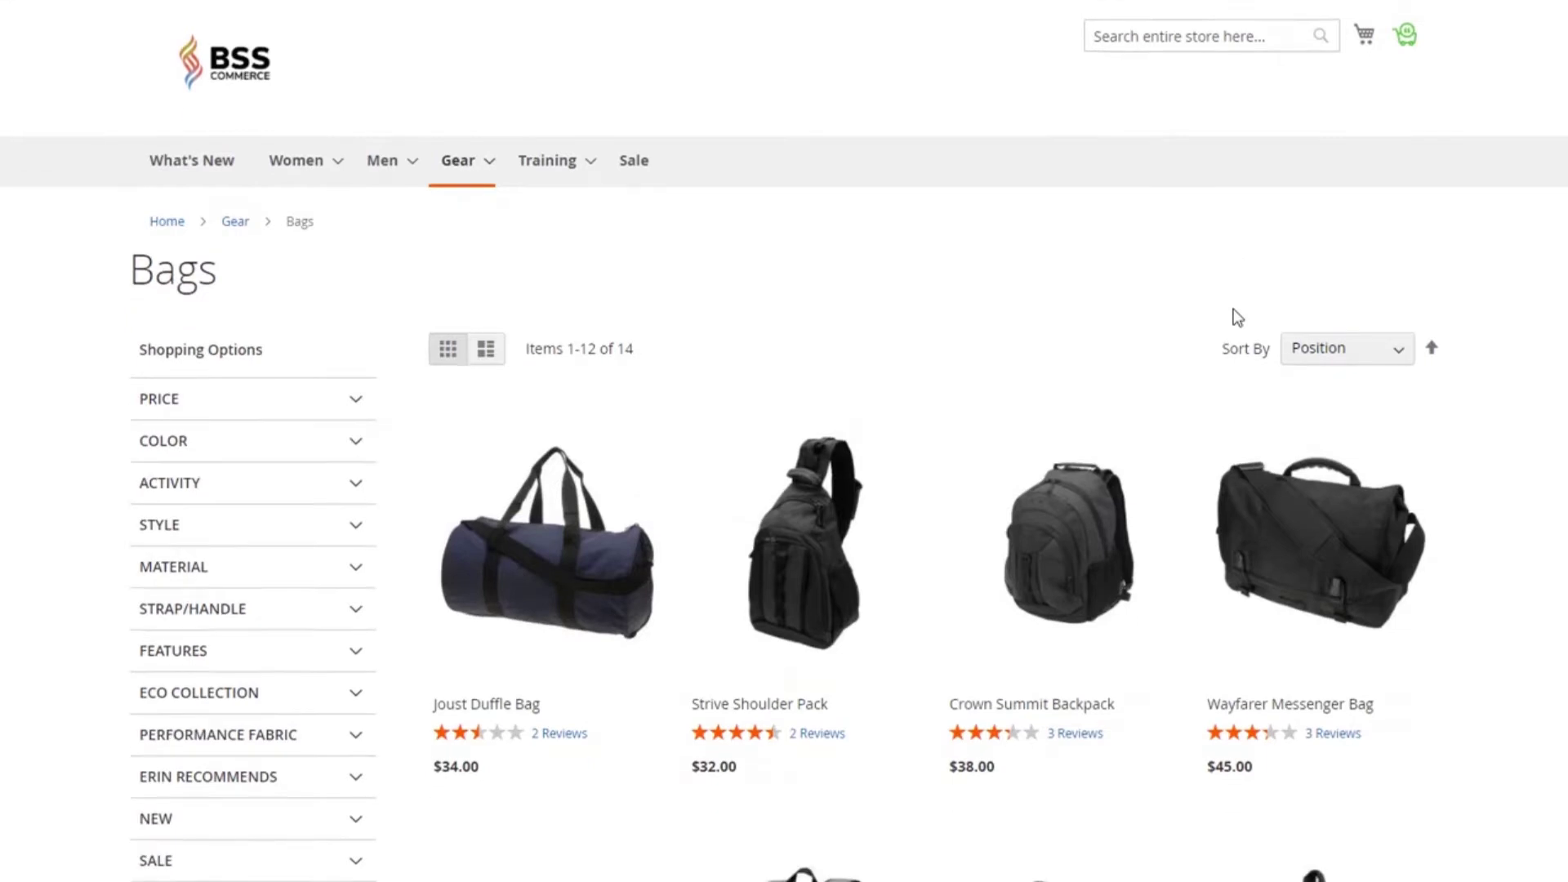
{"action": "scroll", "coordinate": [1233, 315], "scroll_direction": "down", "scroll_amount": 1}
{"action": "mouse_move", "coordinate": [553, 588]}
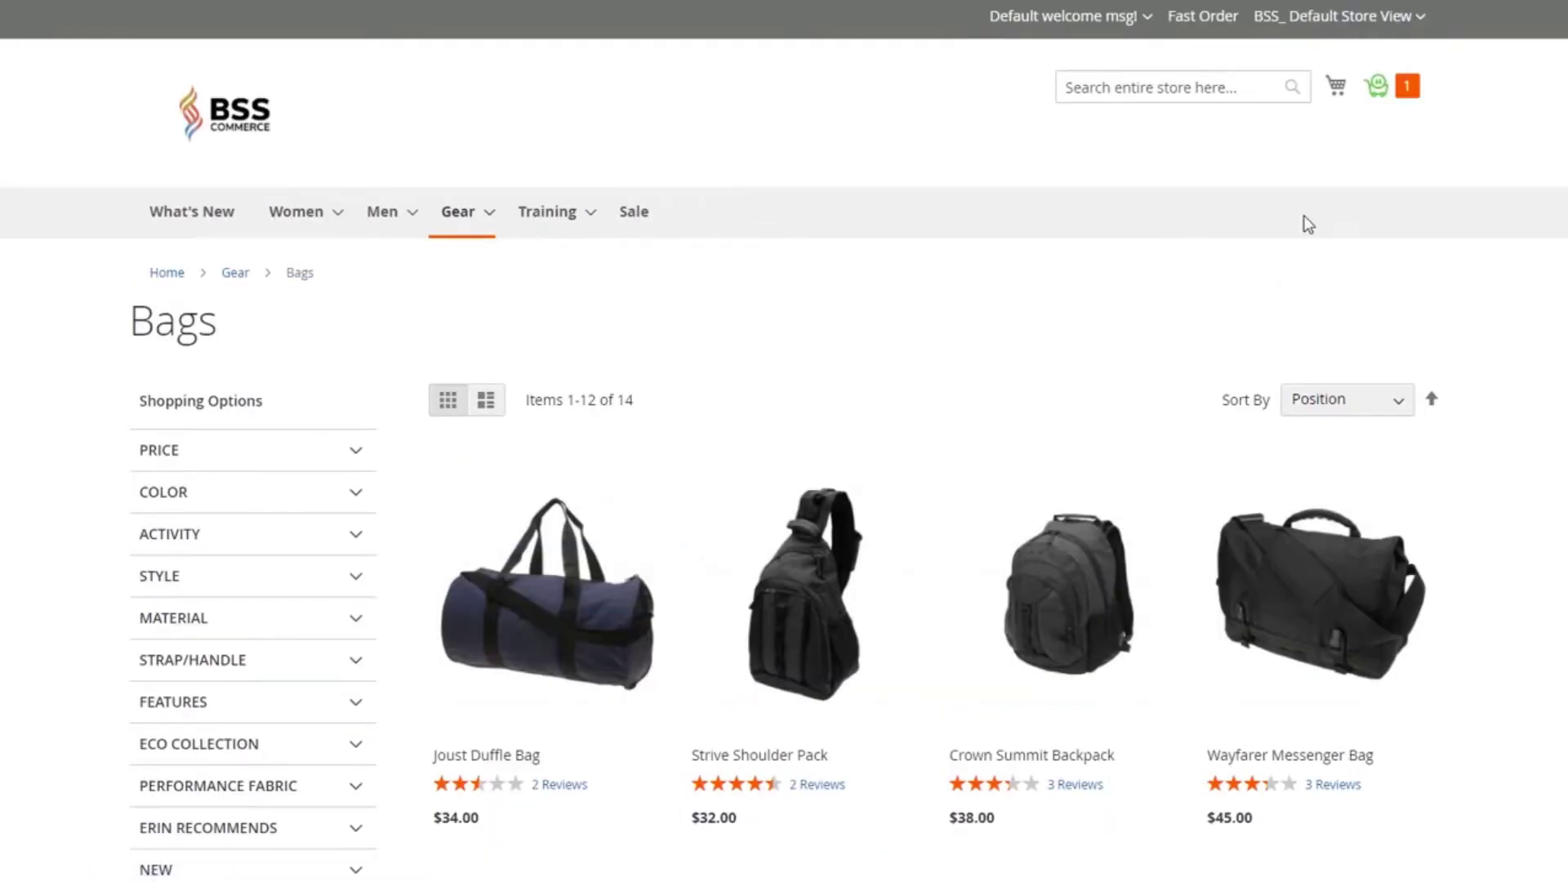
Submit the quote request for the Joust Duffle Bag, then open quote 000000002.
{"action": "left_click", "coordinate": [1406, 87]}
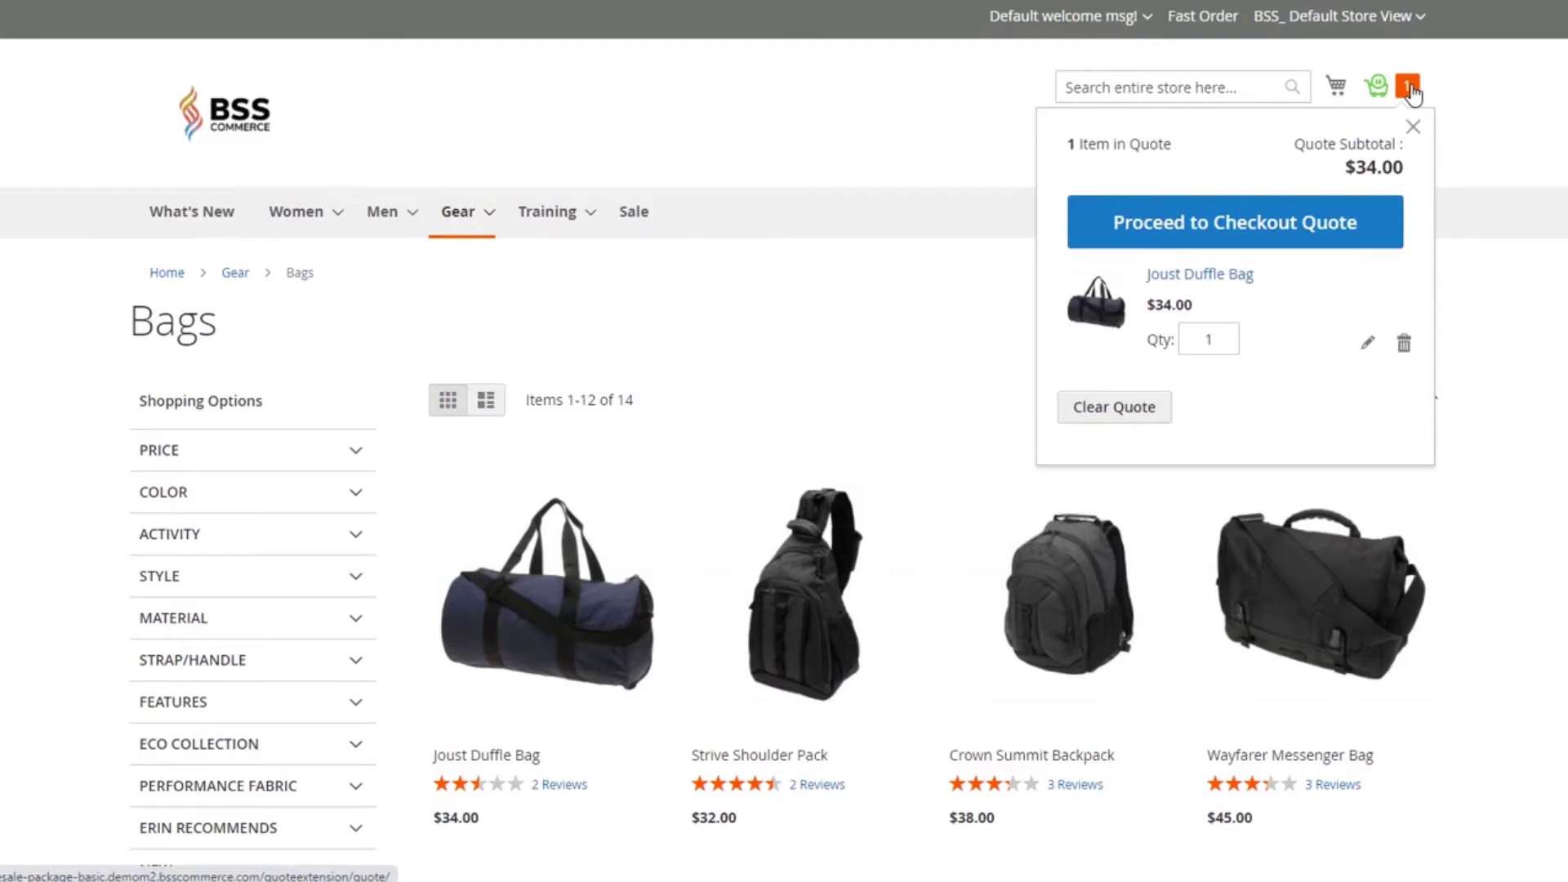
{"action": "left_click", "coordinate": [1301, 232]}
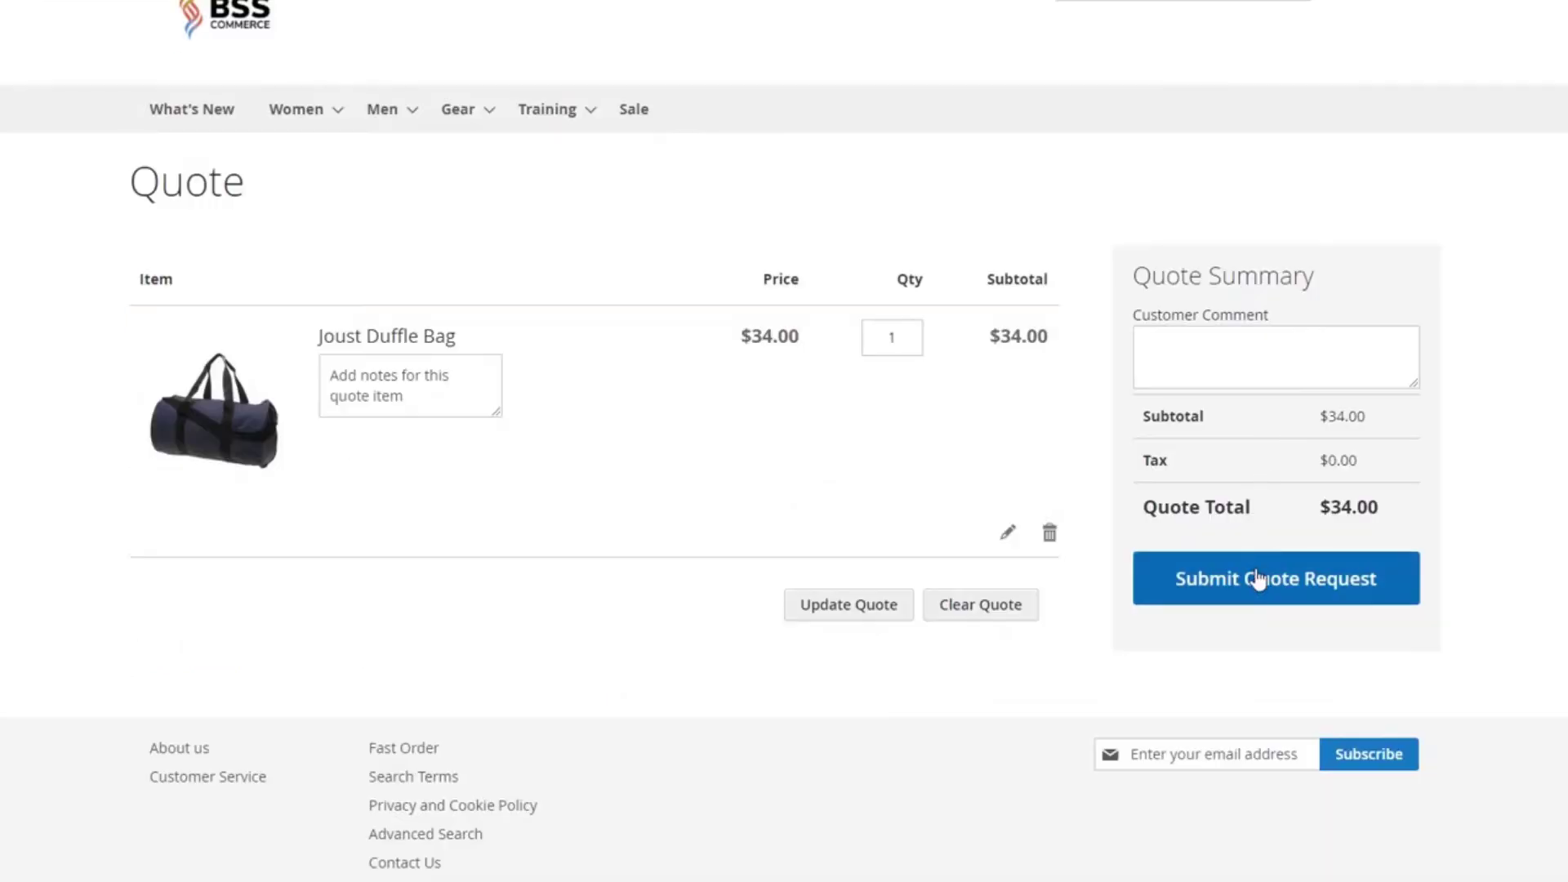
{"action": "left_click", "coordinate": [1258, 580]}
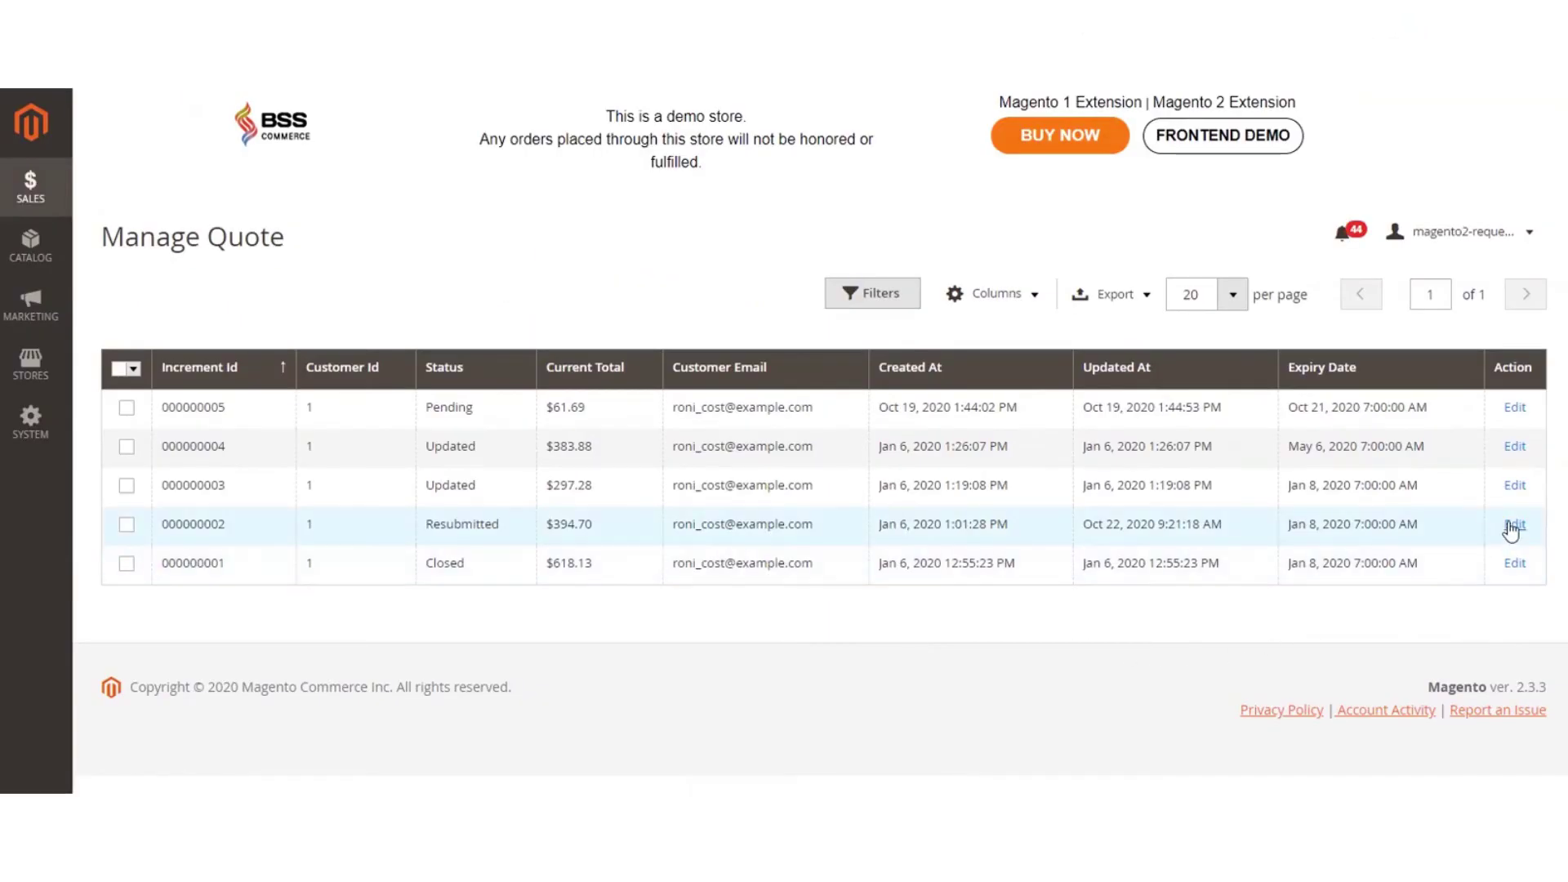
{"action": "left_click", "coordinate": [1513, 524]}
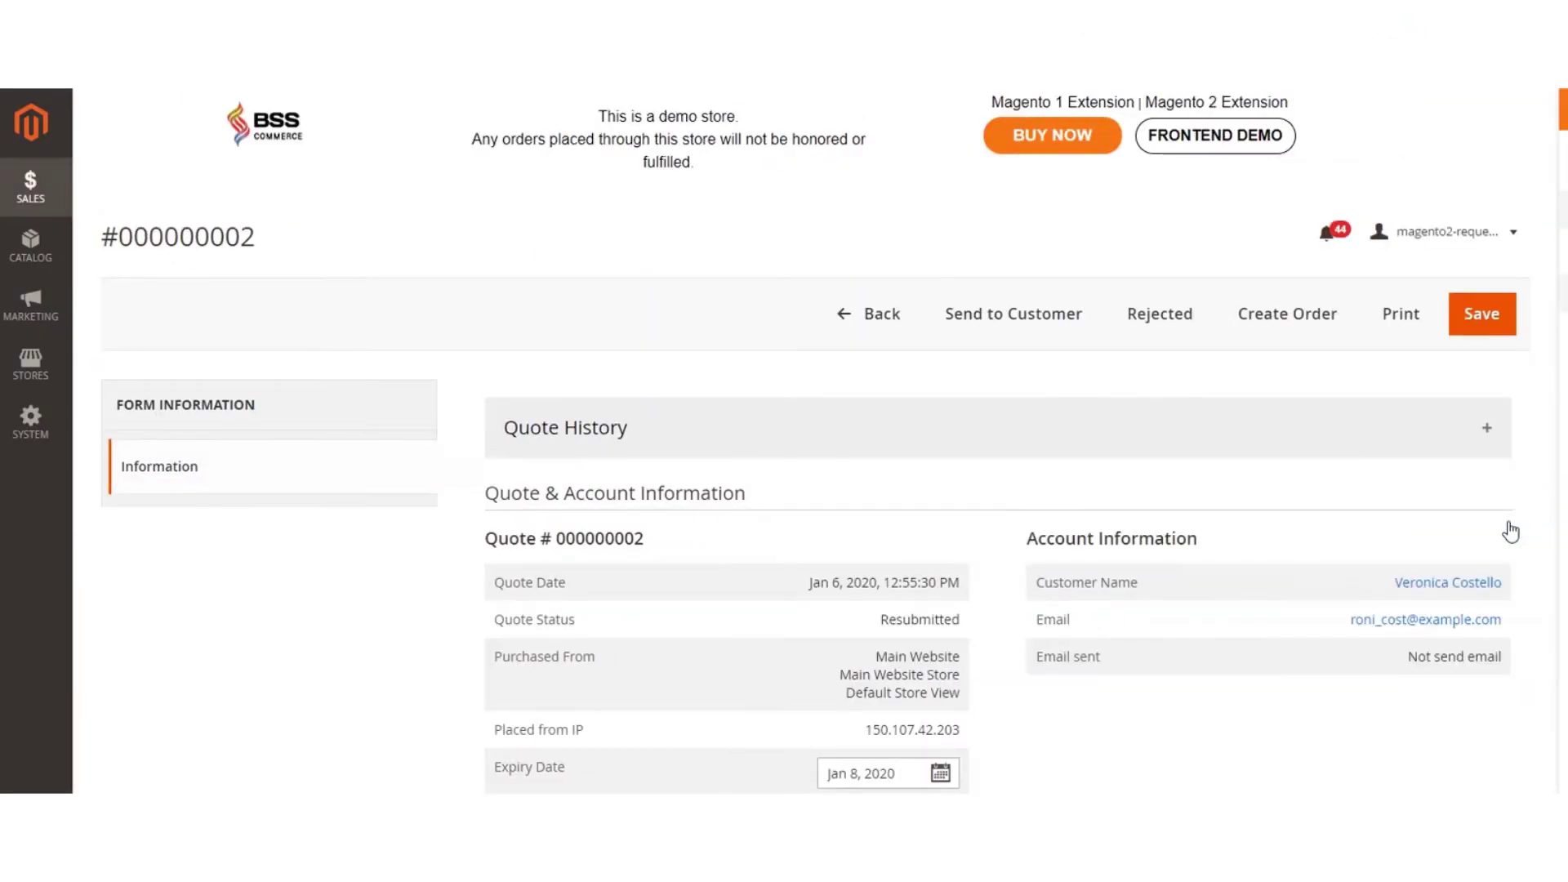
{"action": "scroll", "coordinate": [1158, 231], "scroll_direction": "down", "scroll_amount": 1}
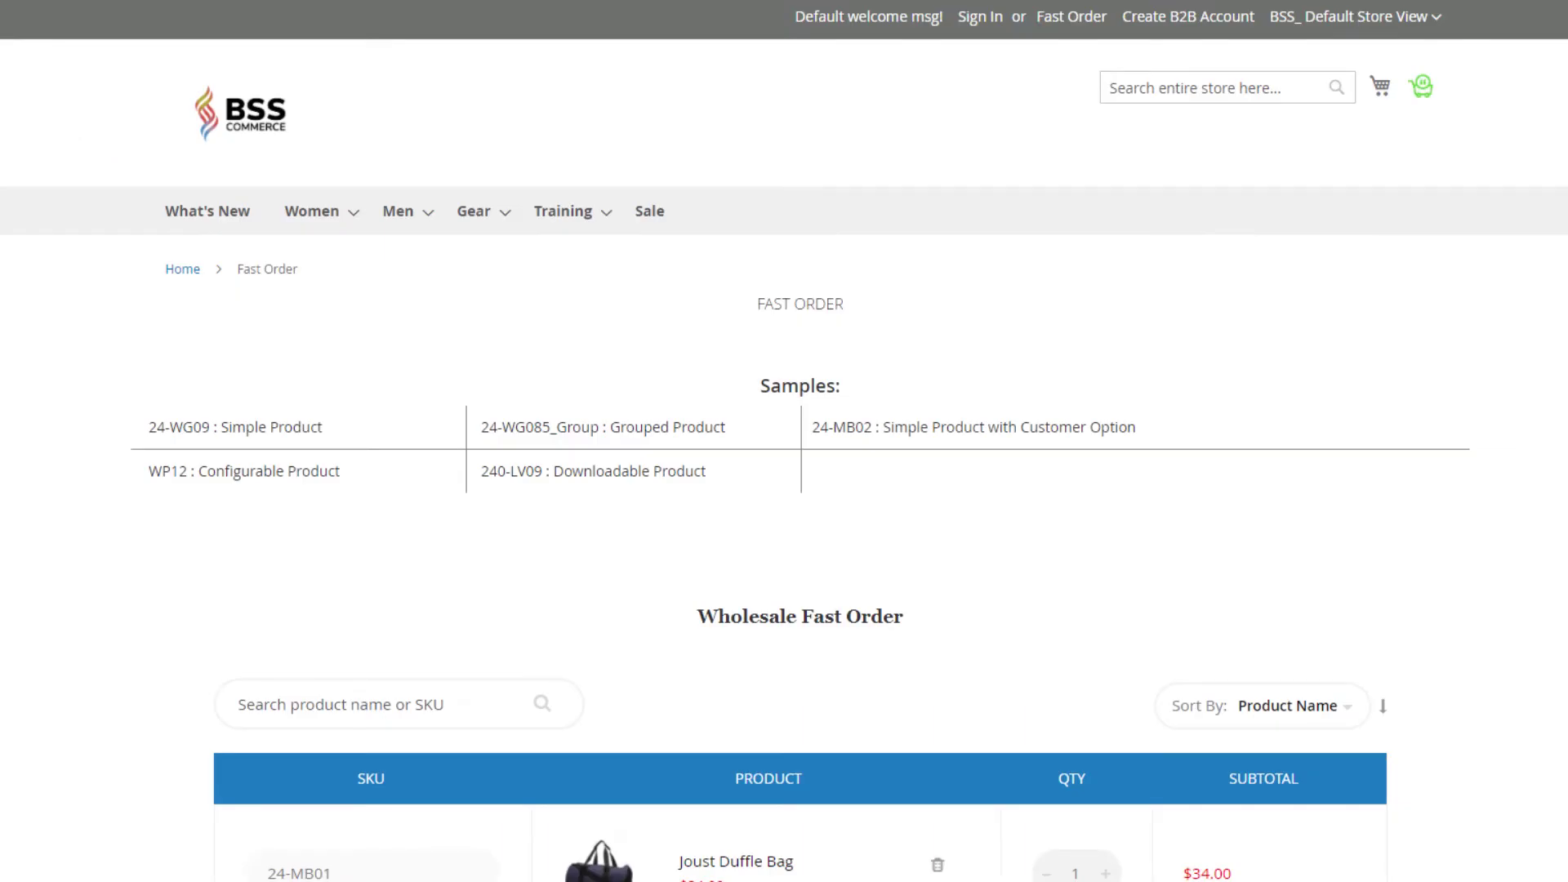
In Fast Order, add Neve Studio Dance Jackets (1 XS Black, 2 XS Blue), then add everything to cart.
{"action": "scroll", "coordinate": [1022, 311], "scroll_direction": "down", "scroll_amount": 5}
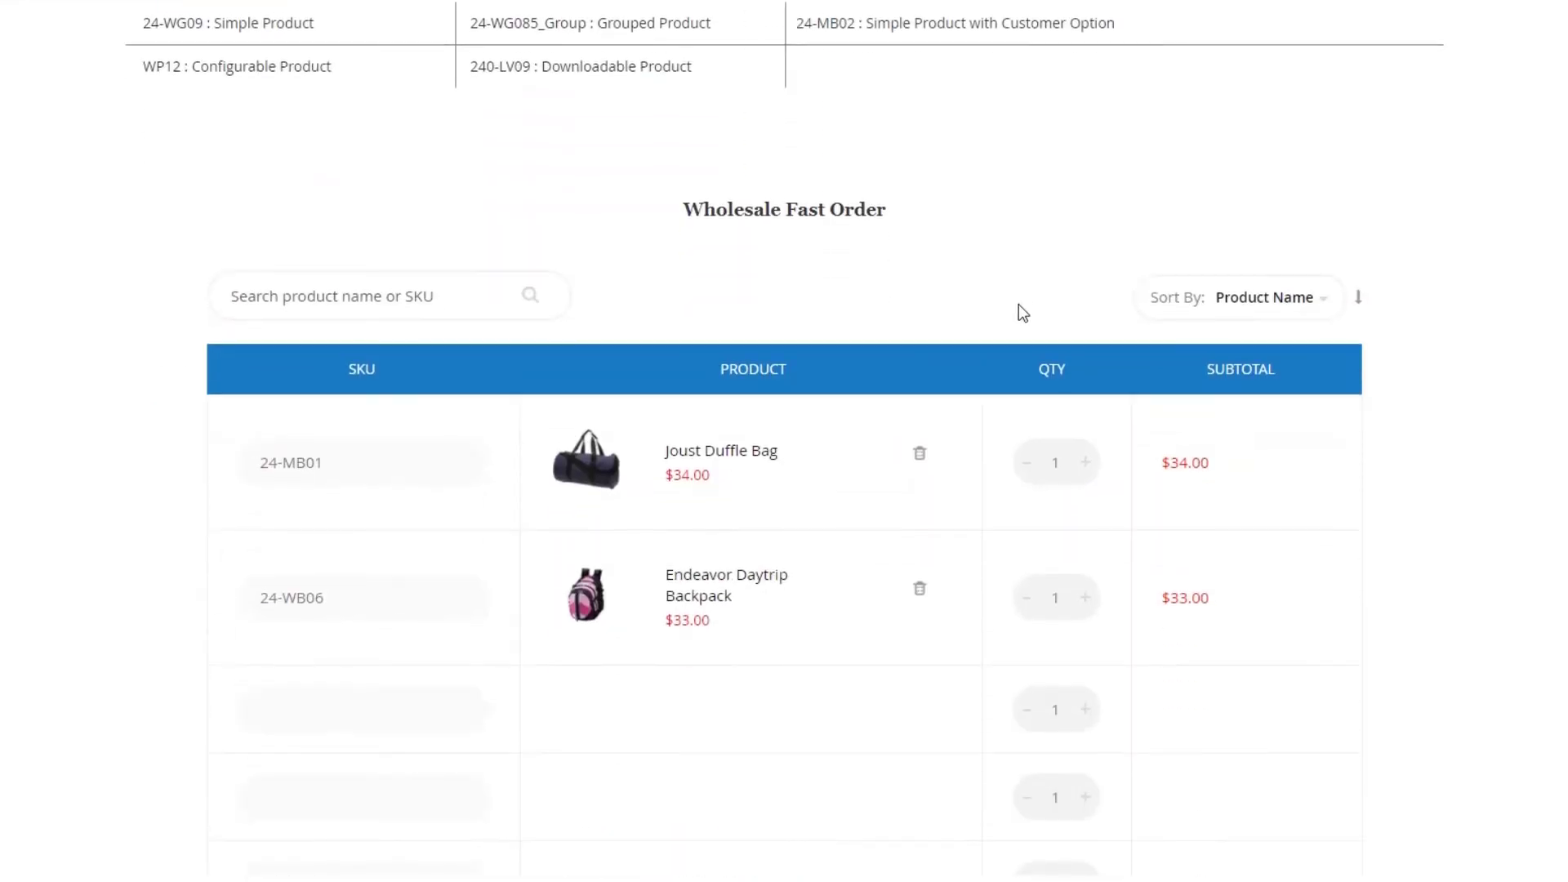
{"action": "type", "text": "jack"}
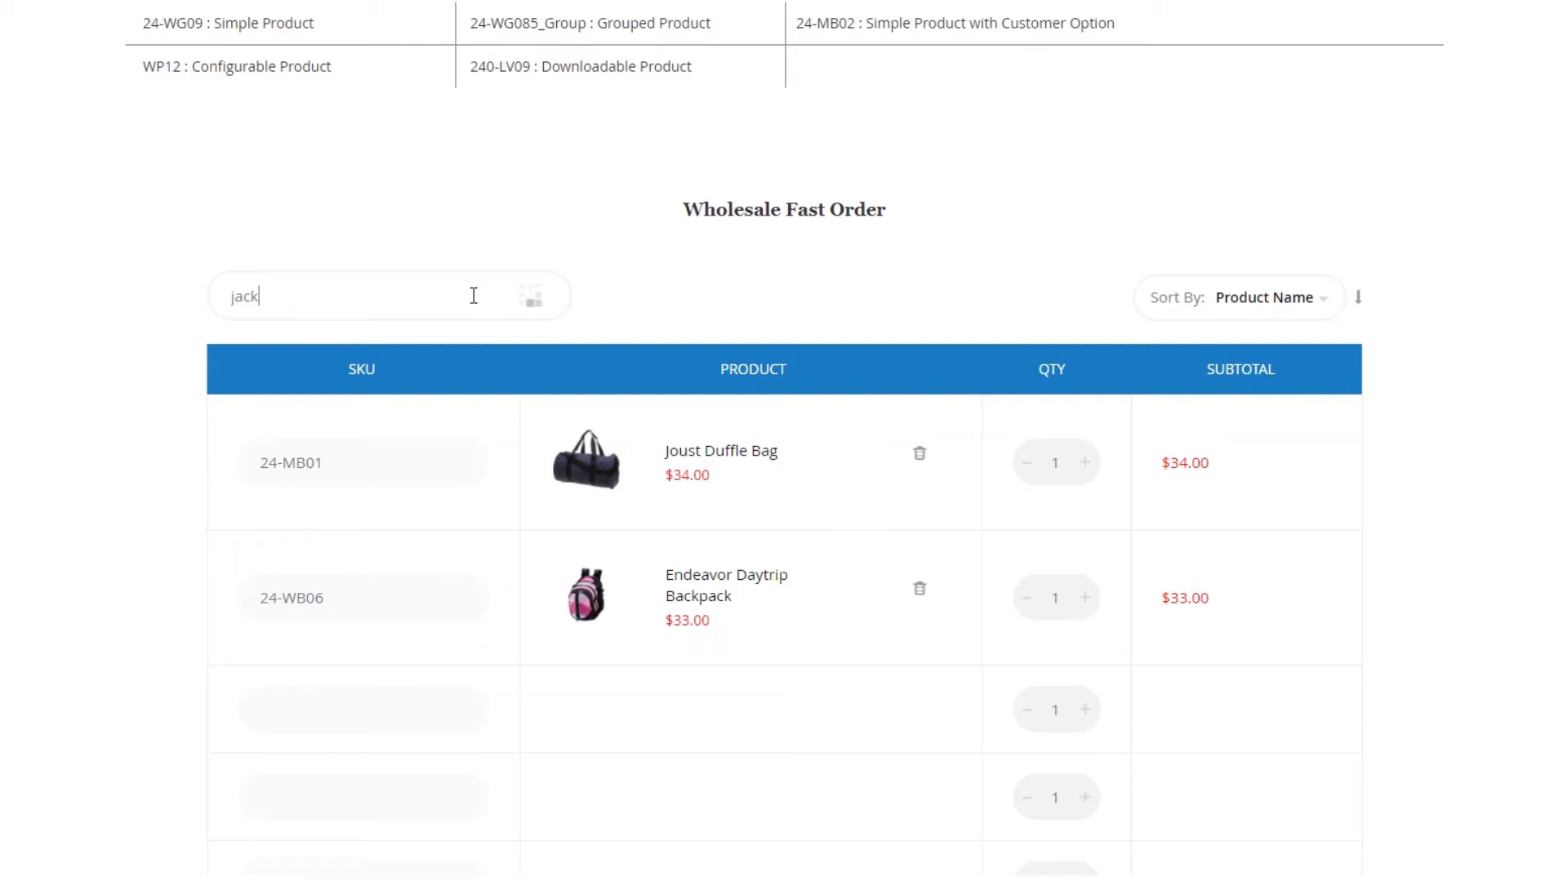
{"action": "type", "text": "et"}
{"action": "left_click", "coordinate": [528, 351]}
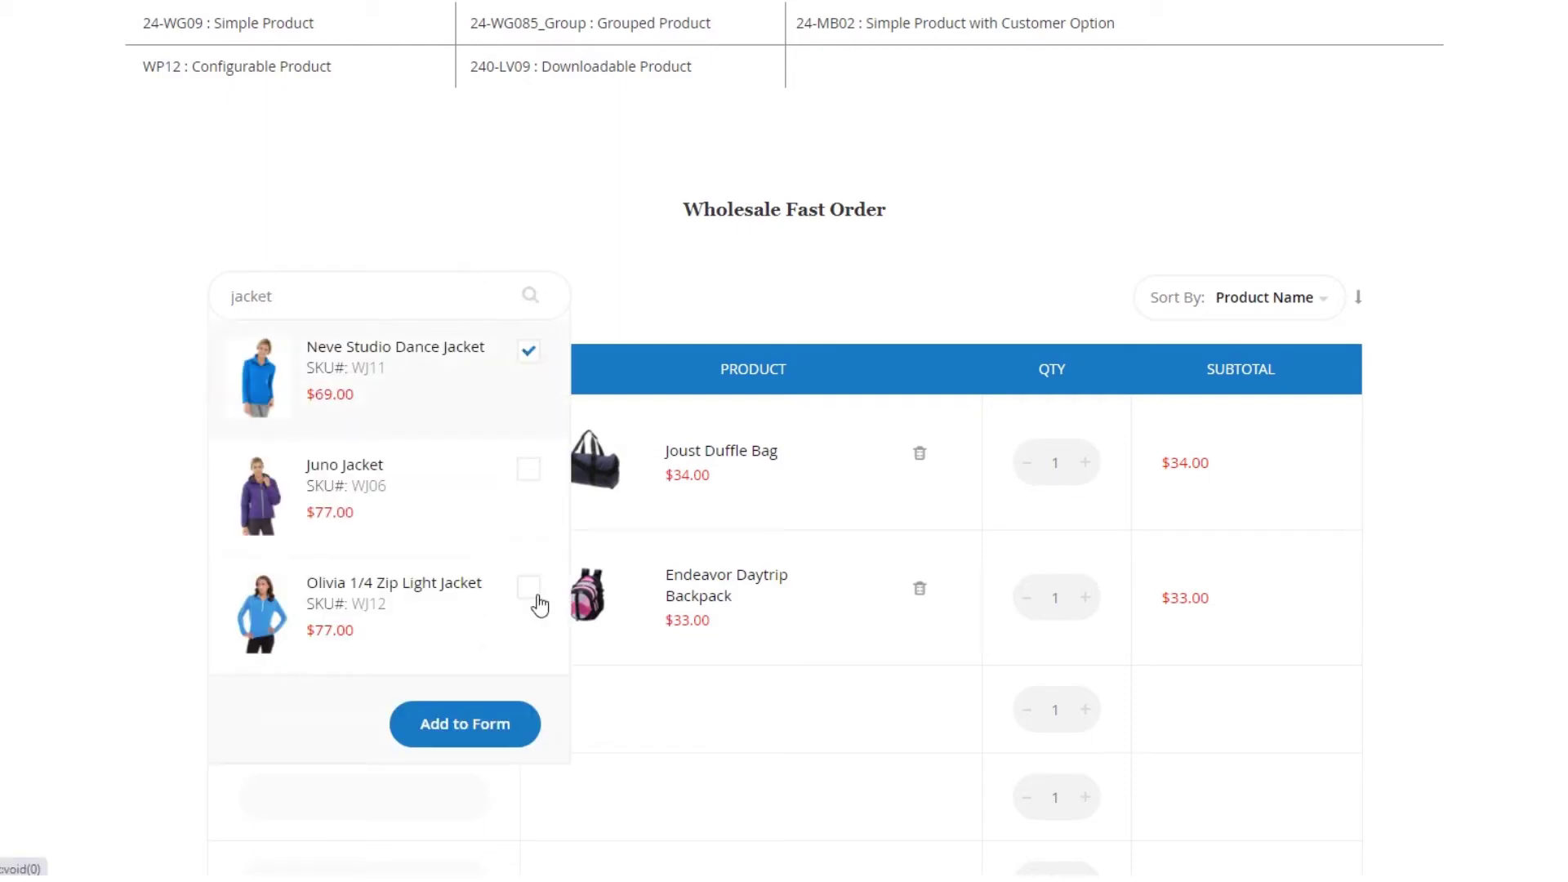
{"action": "left_click", "coordinate": [480, 725]}
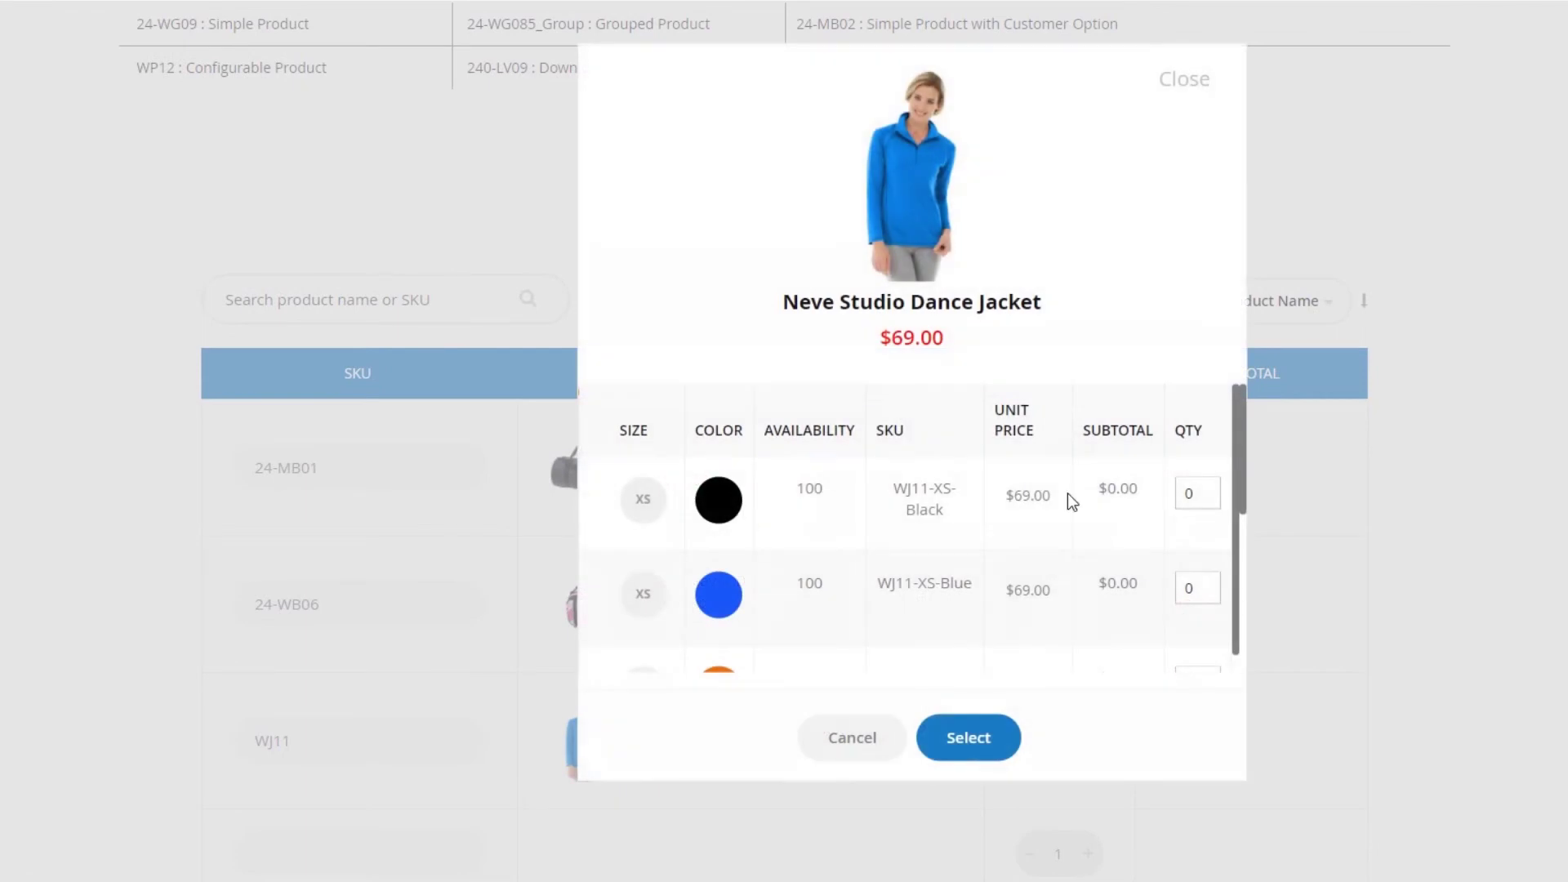
{"action": "type", "text": "1"}
{"action": "double_click", "coordinate": [1197, 592]}
{"action": "type", "text": "2"}
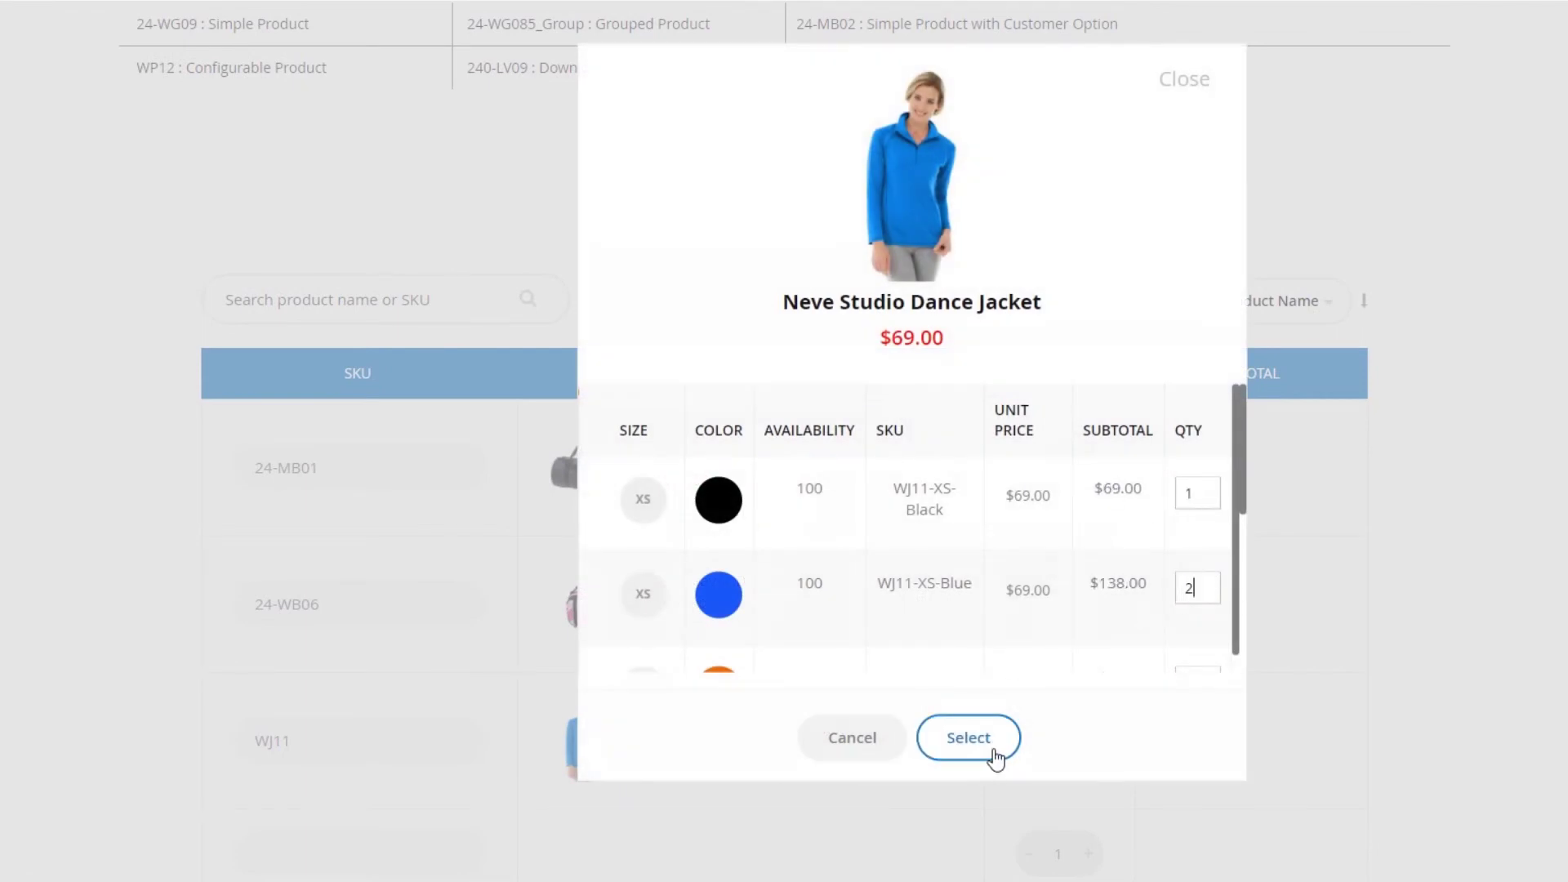
{"action": "left_click", "coordinate": [969, 738]}
{"action": "scroll", "coordinate": [992, 748], "scroll_direction": "down", "scroll_amount": 6}
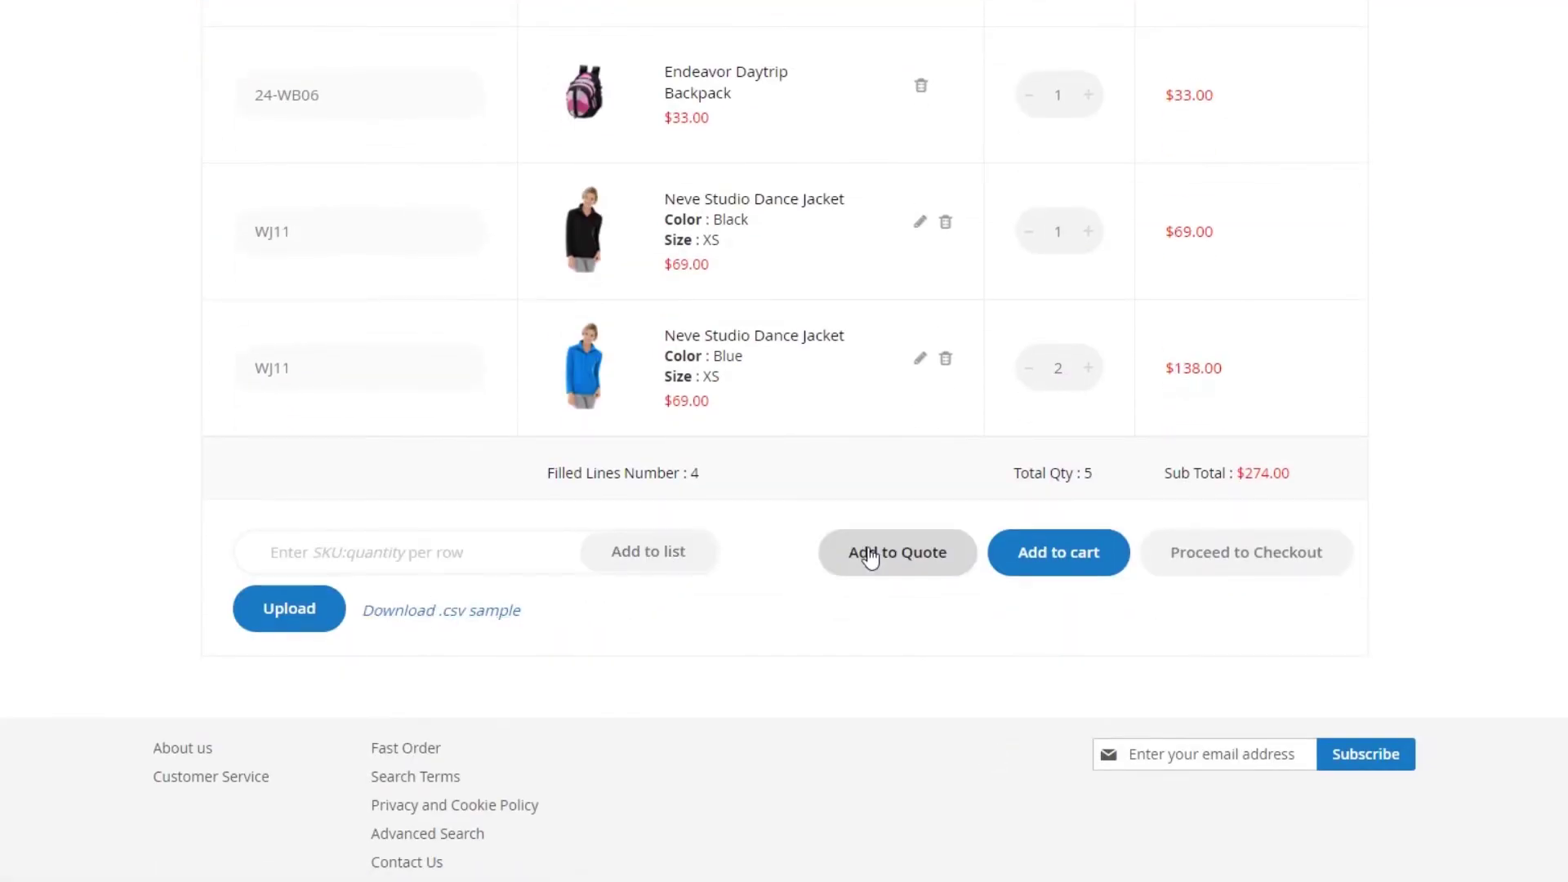
{"action": "left_click", "coordinate": [1036, 562]}
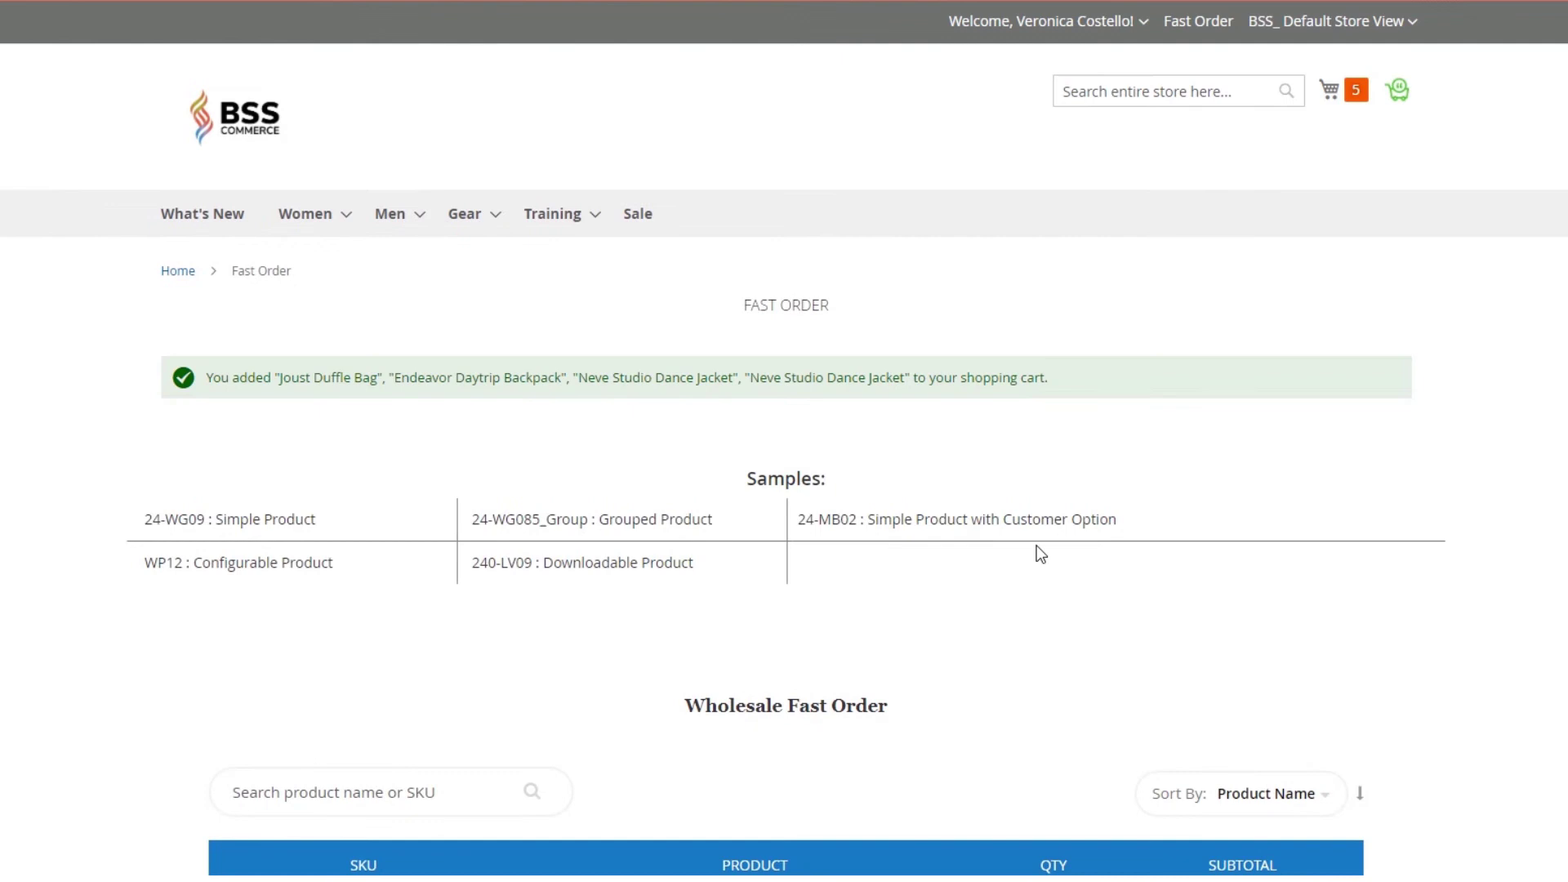
From Gear > Bags, add Joust Duffle, Strive Shoulder Pack, Crown Summit and Wayfarer Messenger bags together.
{"action": "mouse_move", "coordinate": [458, 234]}
{"action": "left_click", "coordinate": [478, 270]}
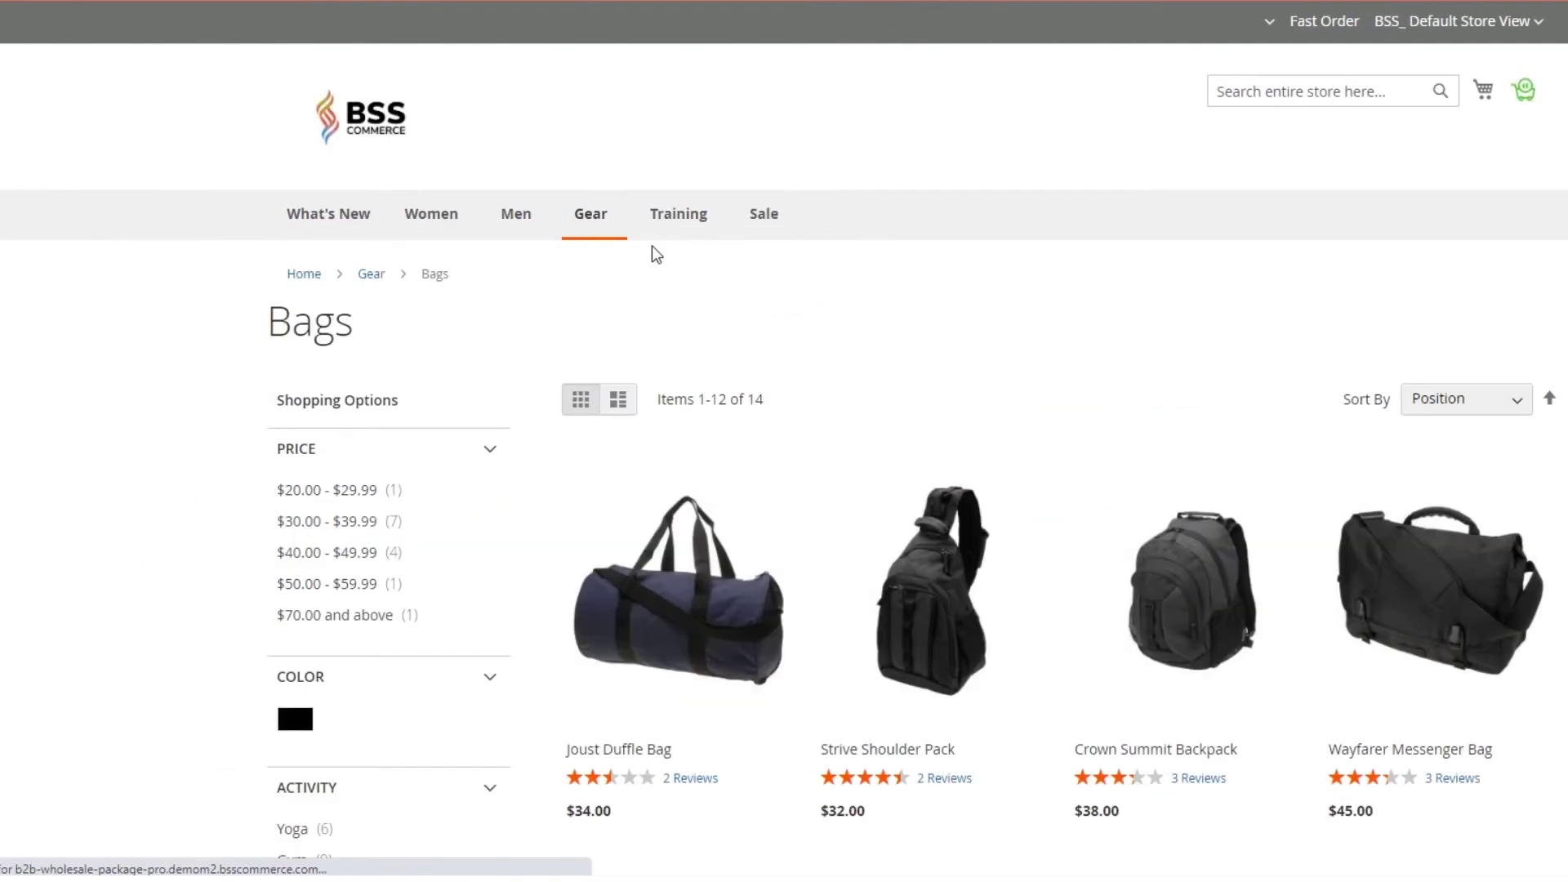
{"action": "scroll", "coordinate": [908, 404], "scroll_direction": "down", "scroll_amount": 2}
{"action": "mouse_move", "coordinate": [668, 515]}
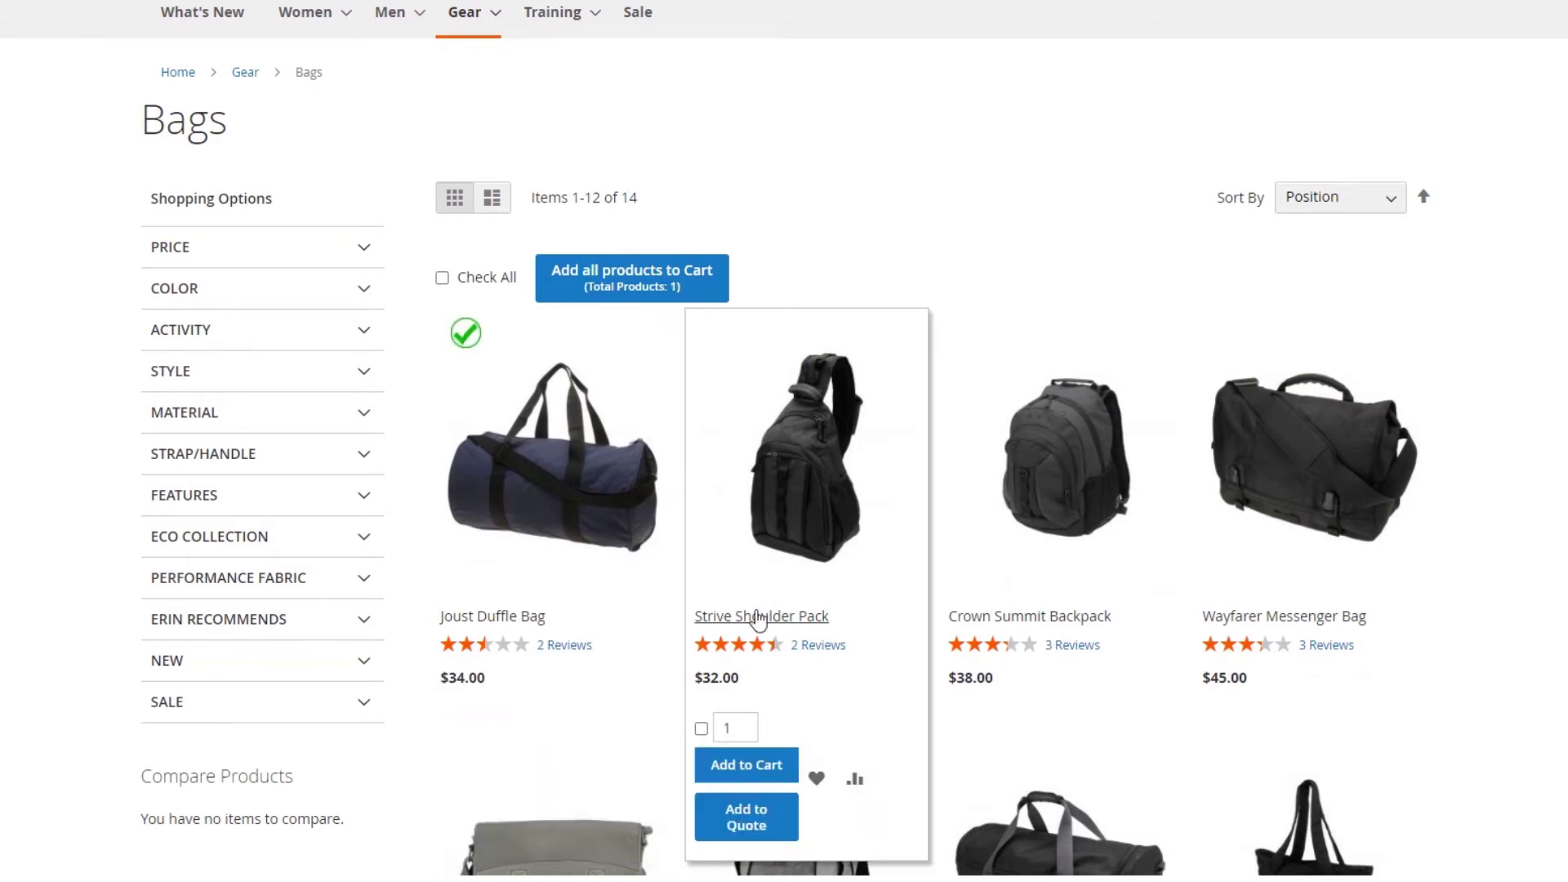
{"action": "scroll", "coordinate": [763, 627], "scroll_direction": "down", "scroll_amount": 2}
{"action": "left_click", "coordinate": [701, 528]}
{"action": "mouse_move", "coordinate": [988, 466]}
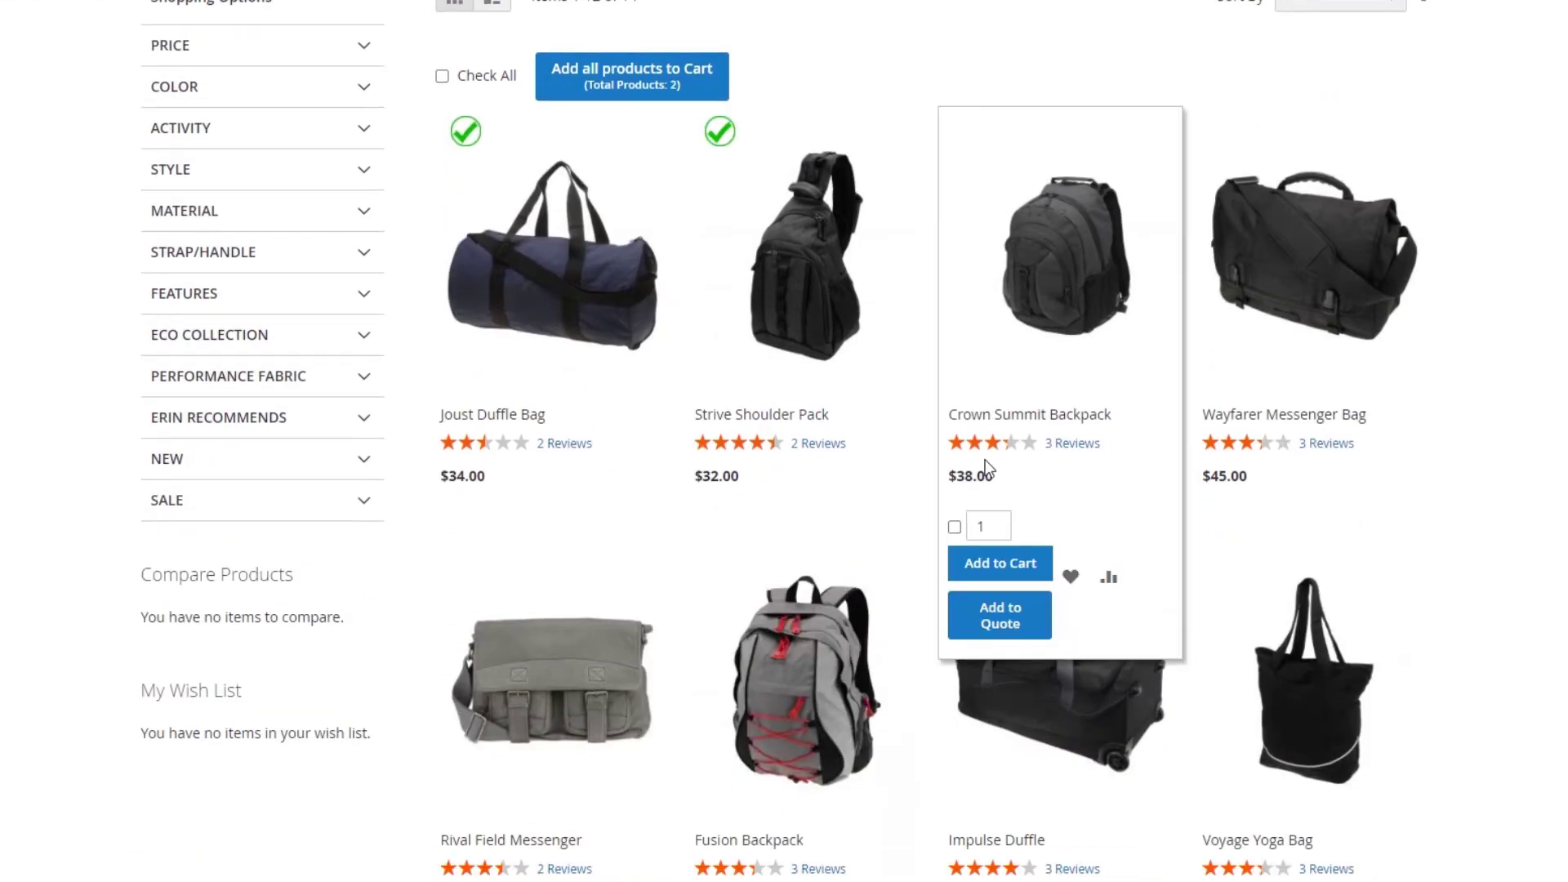
{"action": "mouse_move", "coordinate": [1253, 462]}
{"action": "left_click", "coordinate": [1207, 526]}
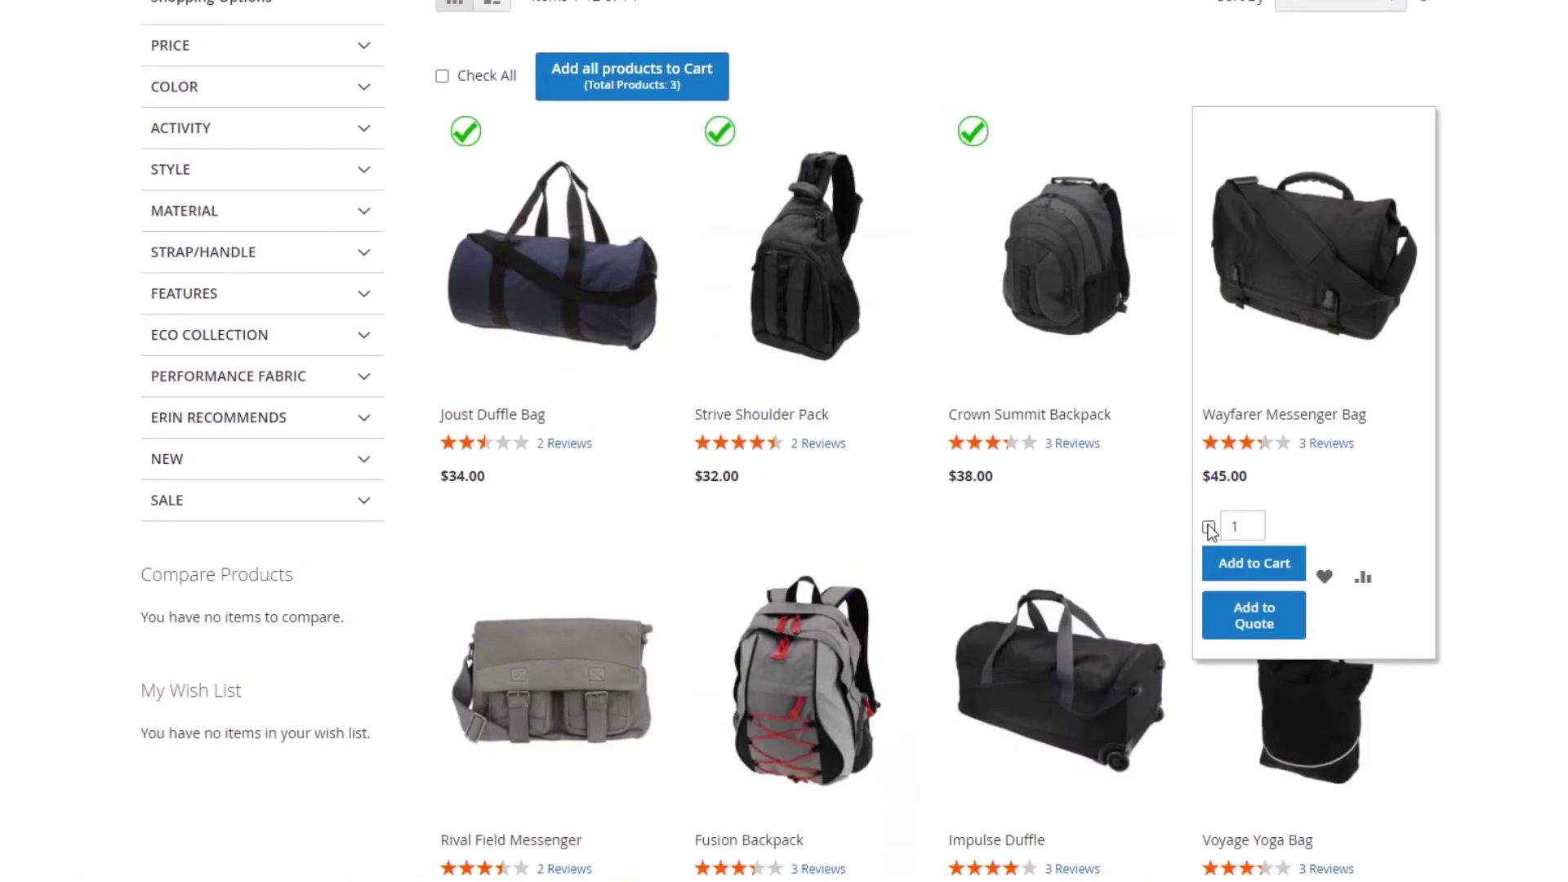
{"action": "left_click", "coordinate": [640, 86]}
{"action": "left_click", "coordinate": [1179, 45]}
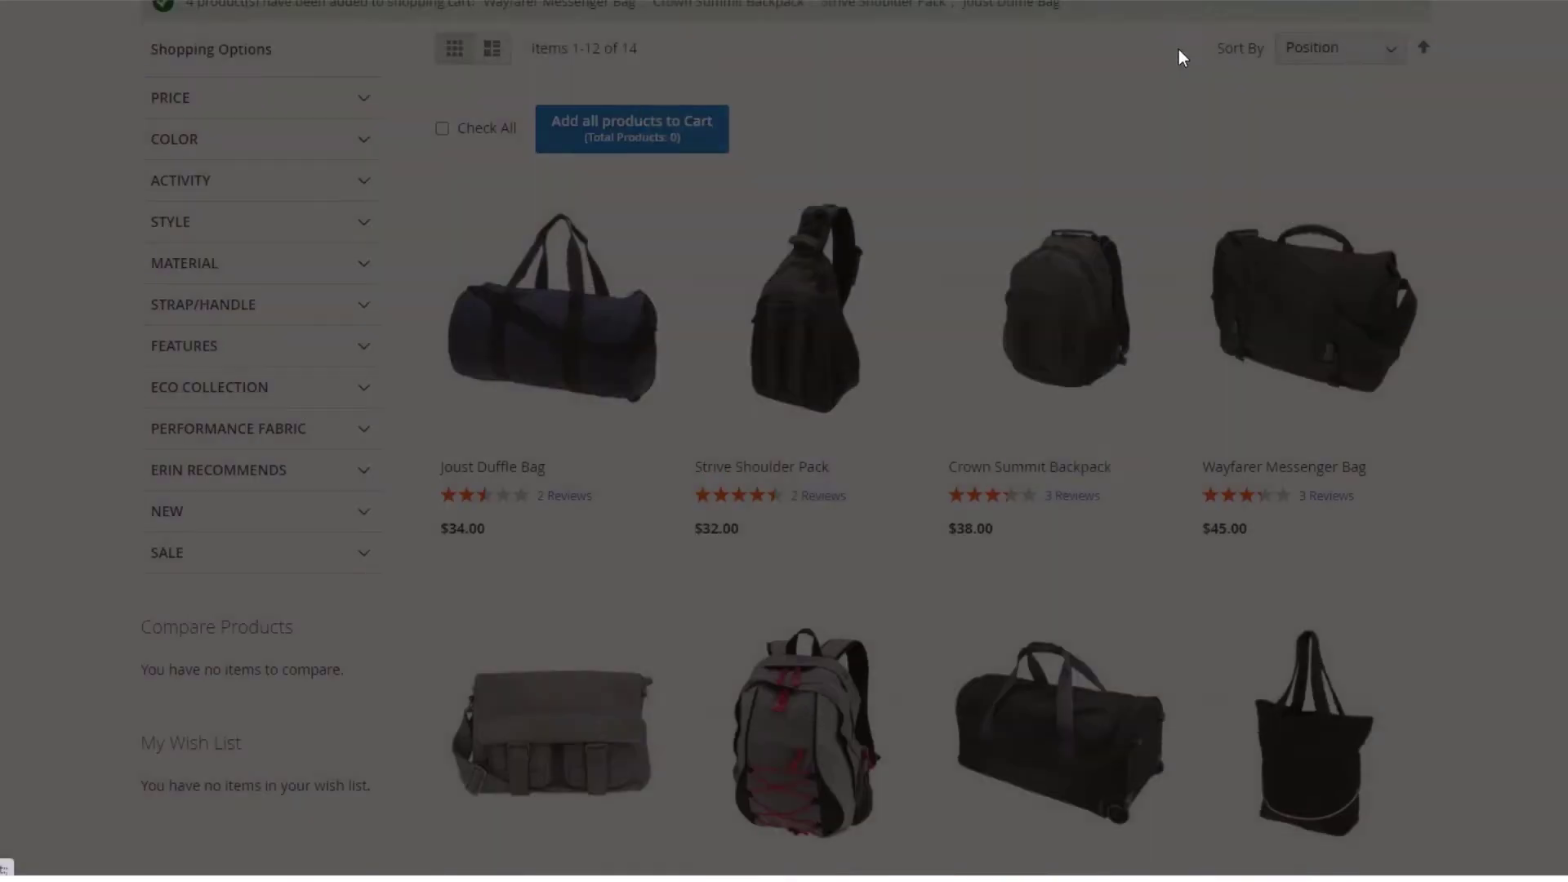
Set Juno Jacket quantities to 1 XS Blue and 2 XS Green and add them to the cart.
{"action": "mouse_move", "coordinate": [945, 360]}
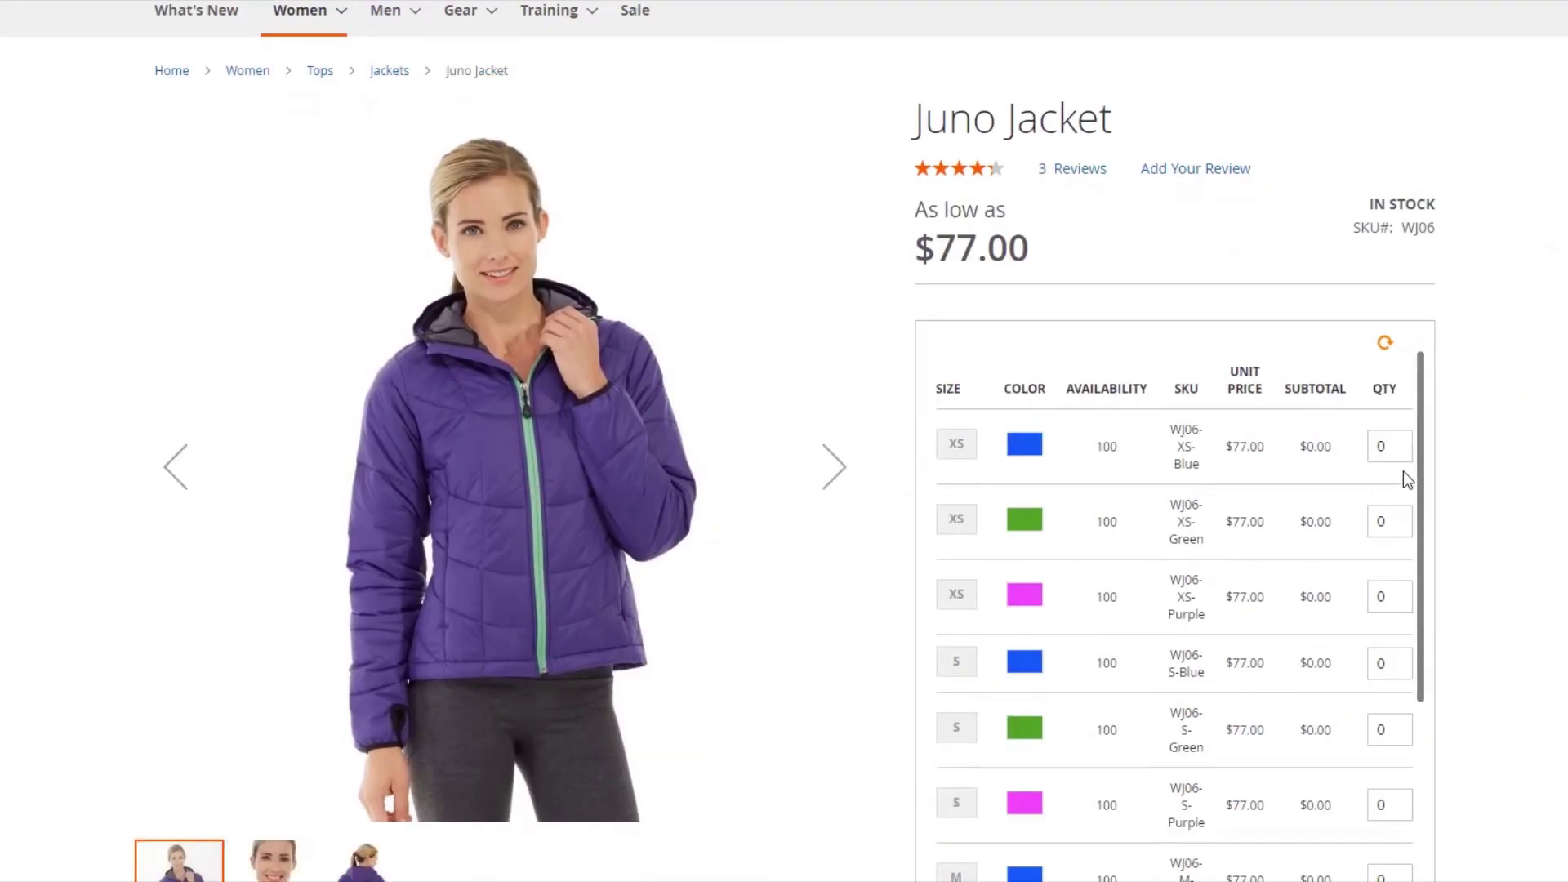
{"action": "double_click", "coordinate": [1374, 445]}
{"action": "type", "text": "1"}
{"action": "double_click", "coordinate": [1389, 520]}
{"action": "type", "text": "2"}
{"action": "scroll", "coordinate": [1371, 588], "scroll_direction": "down", "scroll_amount": 3}
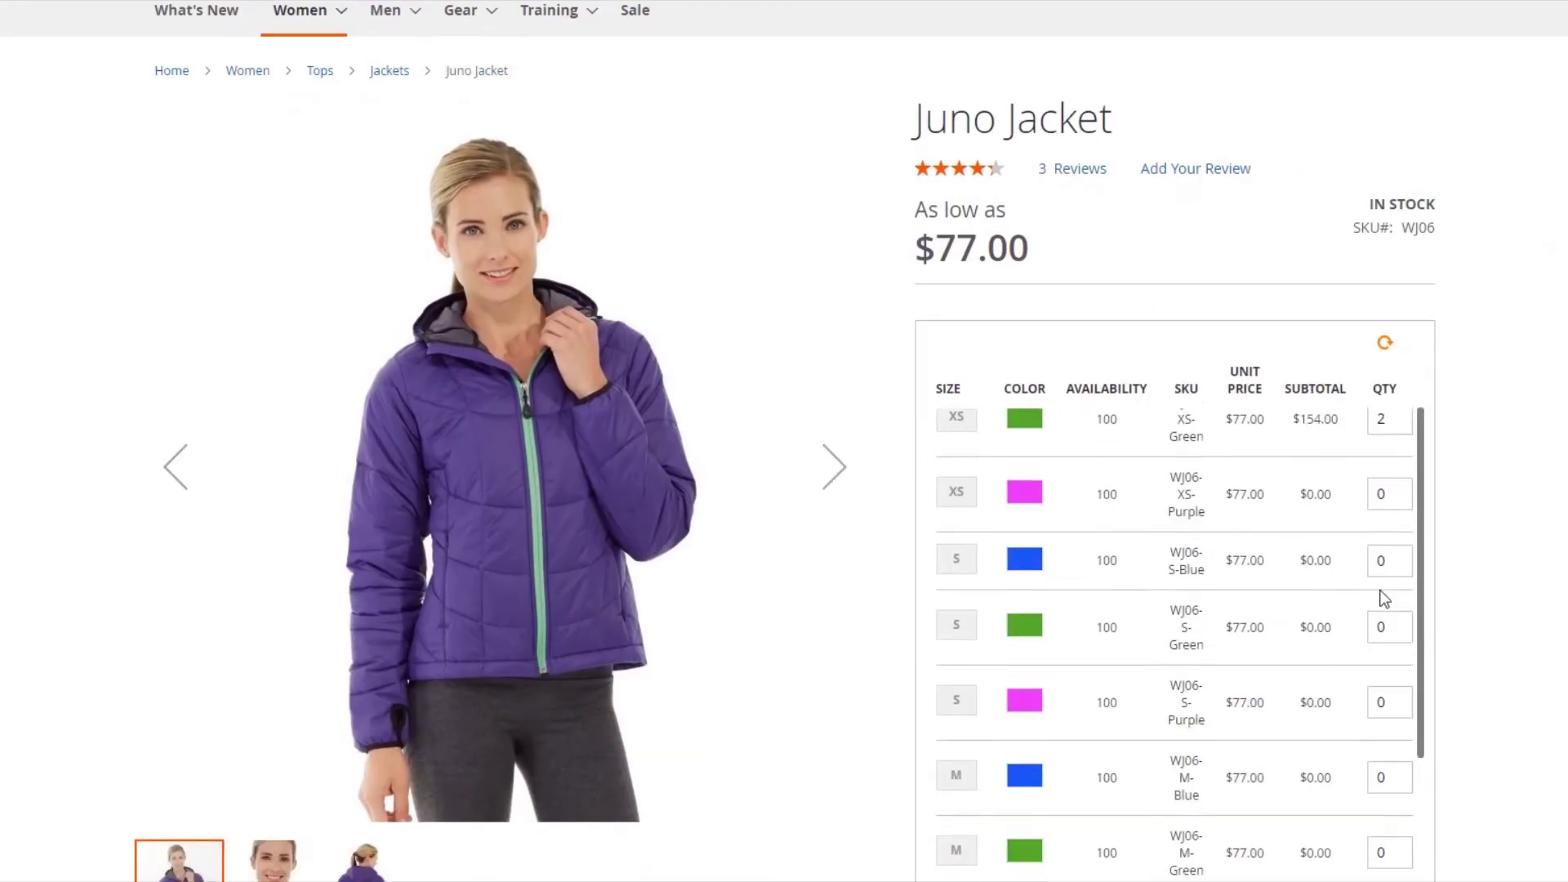
{"action": "scroll", "coordinate": [1484, 704], "scroll_direction": "down", "scroll_amount": 3}
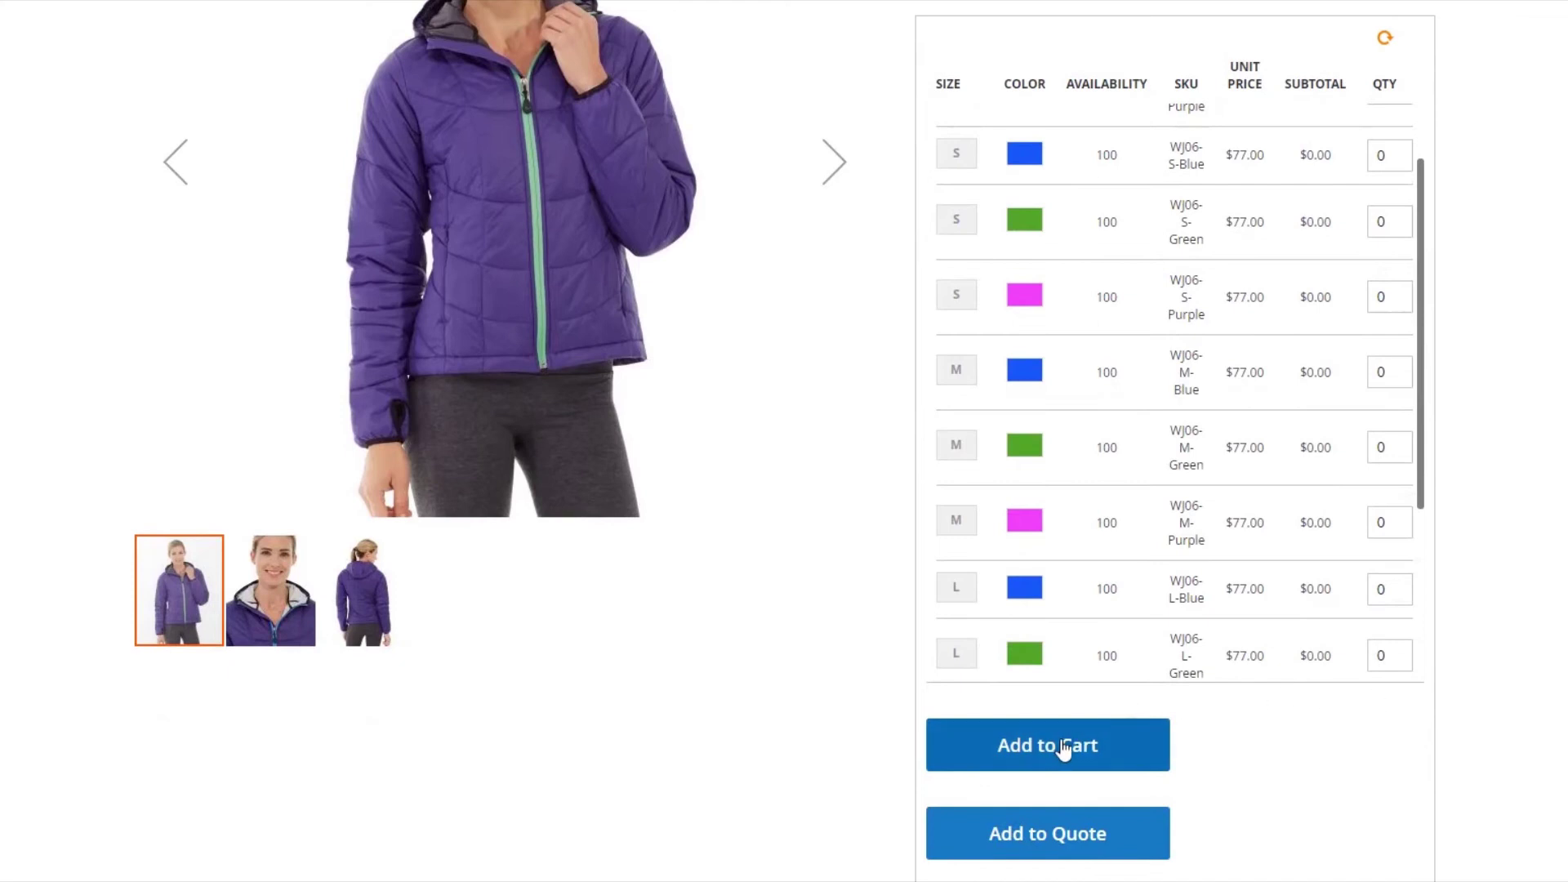
{"action": "left_click", "coordinate": [1061, 747]}
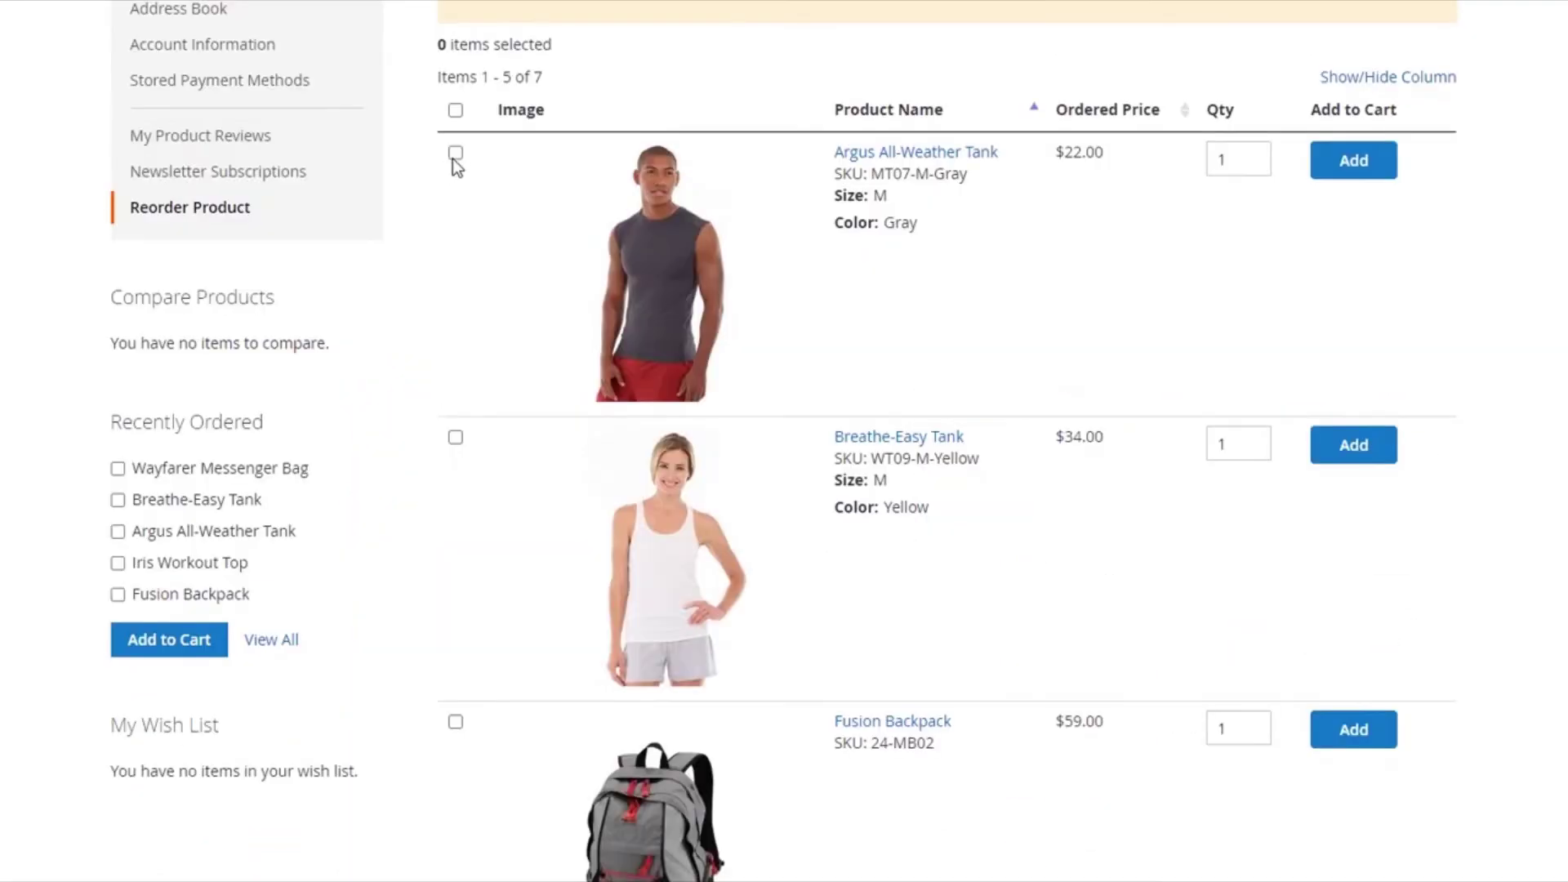
Reorder the Argus All-Weather Tank, Breathe-Easy Tank and Fusion Backpack by adding them all to cart.
{"action": "left_click", "coordinate": [455, 154]}
{"action": "left_click", "coordinate": [456, 439]}
{"action": "scroll", "coordinate": [455, 727], "scroll_direction": "down", "scroll_amount": 5}
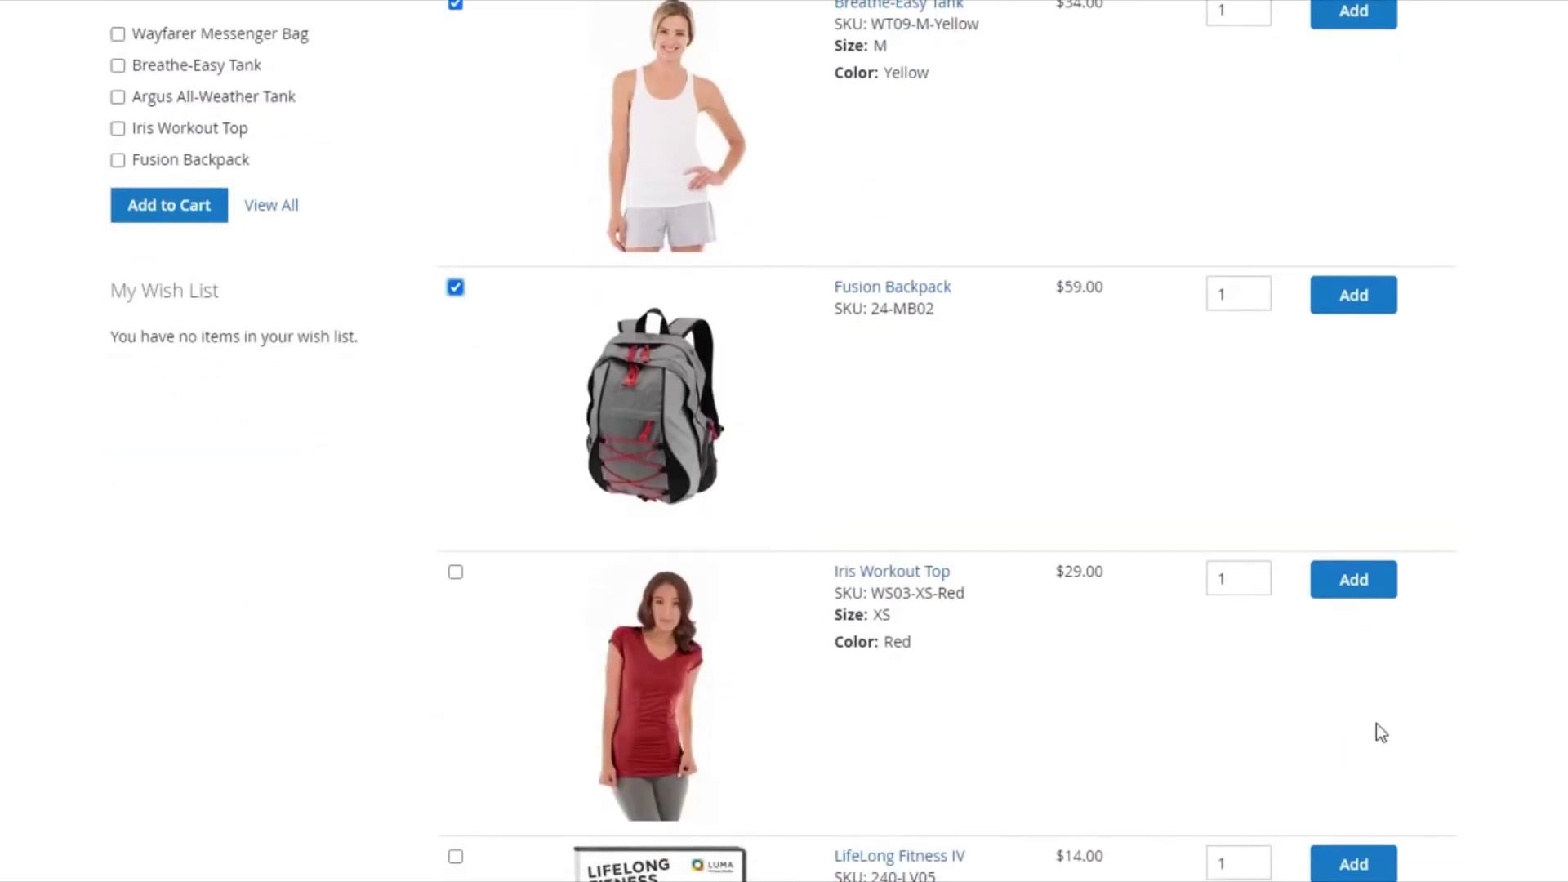
{"action": "scroll", "coordinate": [1386, 729], "scroll_direction": "down", "scroll_amount": 5}
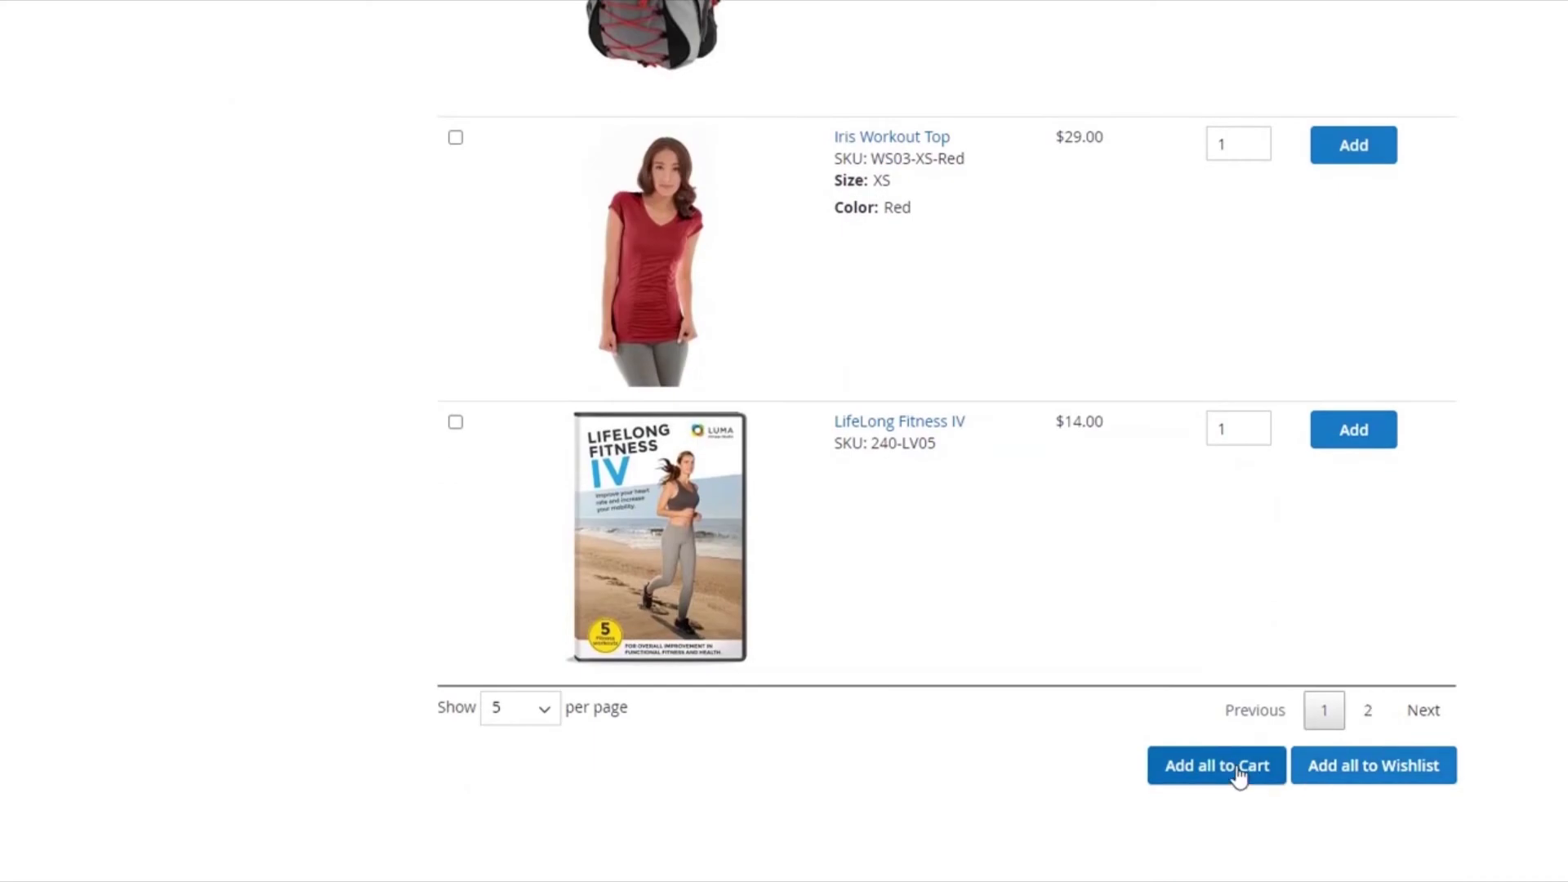
{"action": "left_click", "coordinate": [1238, 768]}
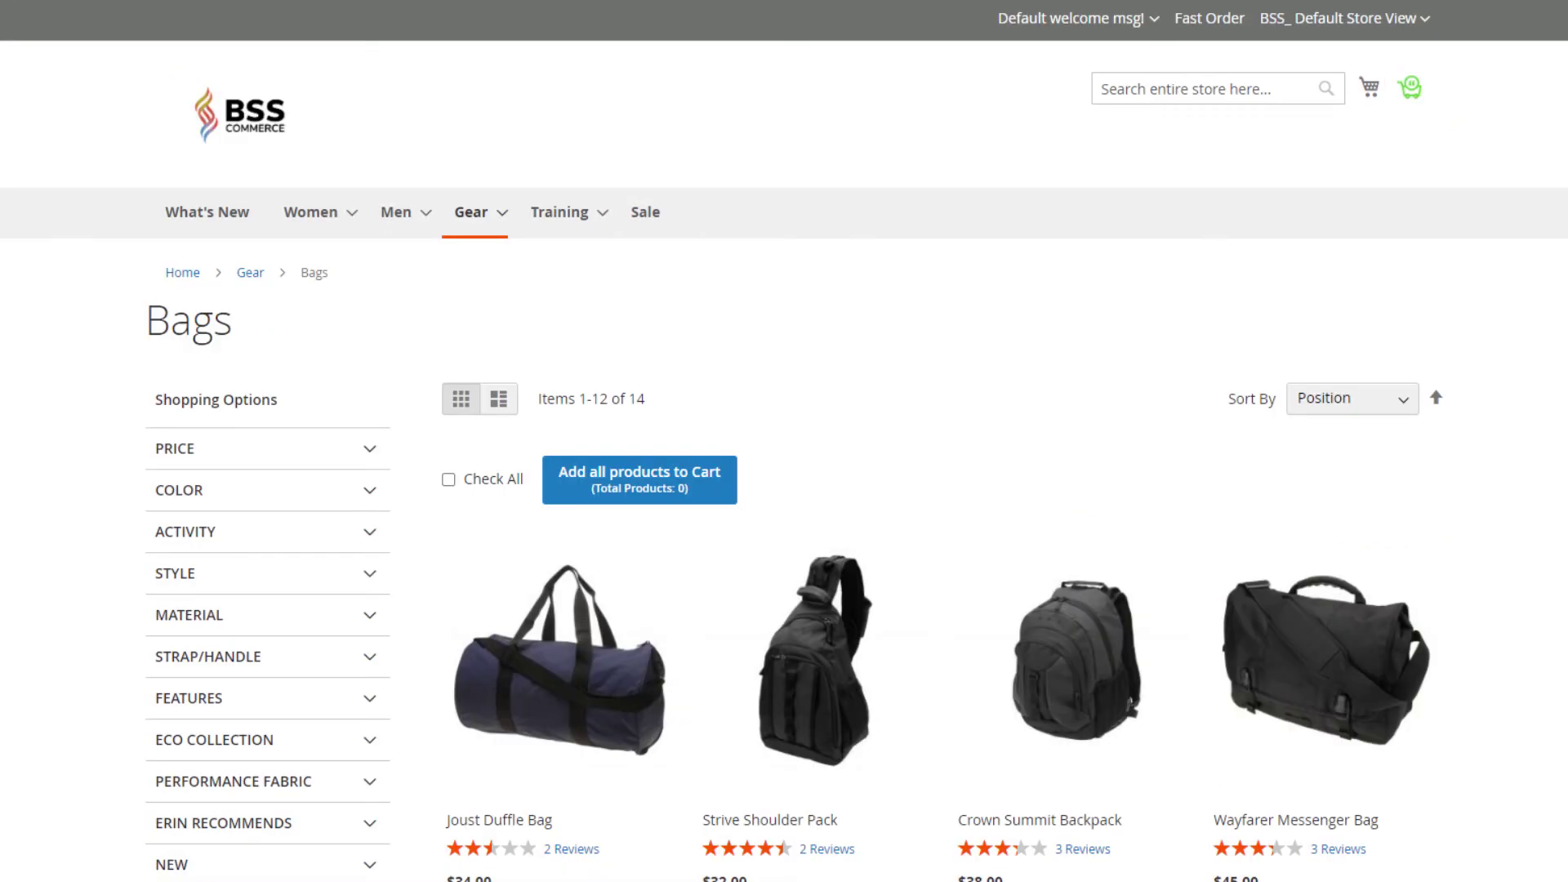
Add Strive Shoulder Pack to the Fashion and Birthday Gifts lists, then move all four Fashion items to the cart.
{"action": "scroll", "coordinate": [896, 419], "scroll_direction": "down", "scroll_amount": 3}
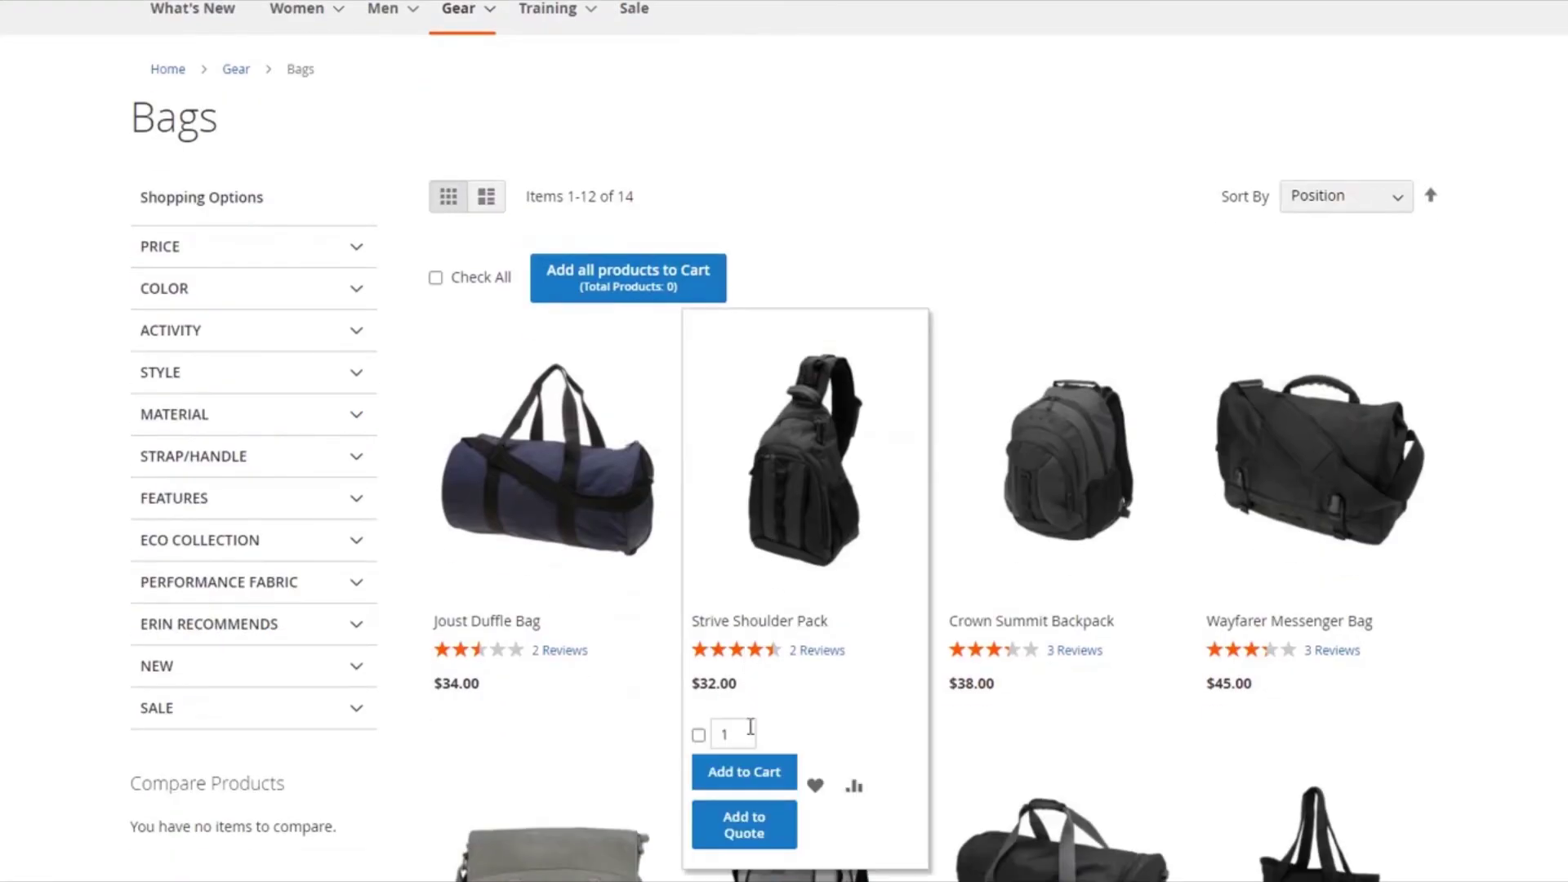
{"action": "left_click", "coordinate": [816, 788]}
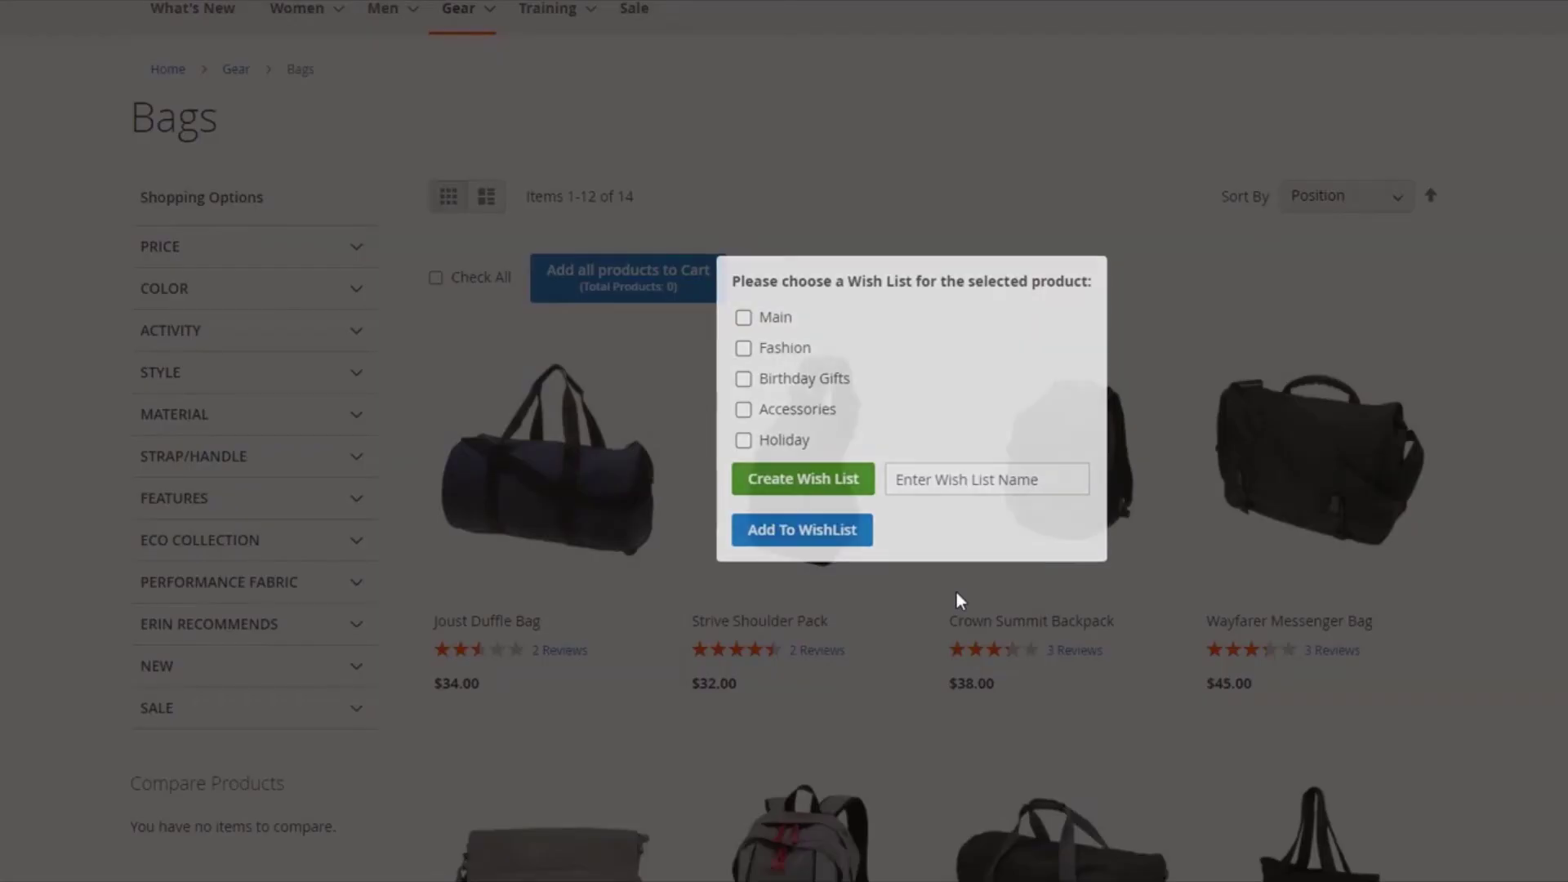
{"action": "left_click", "coordinate": [744, 351]}
{"action": "left_click", "coordinate": [743, 381]}
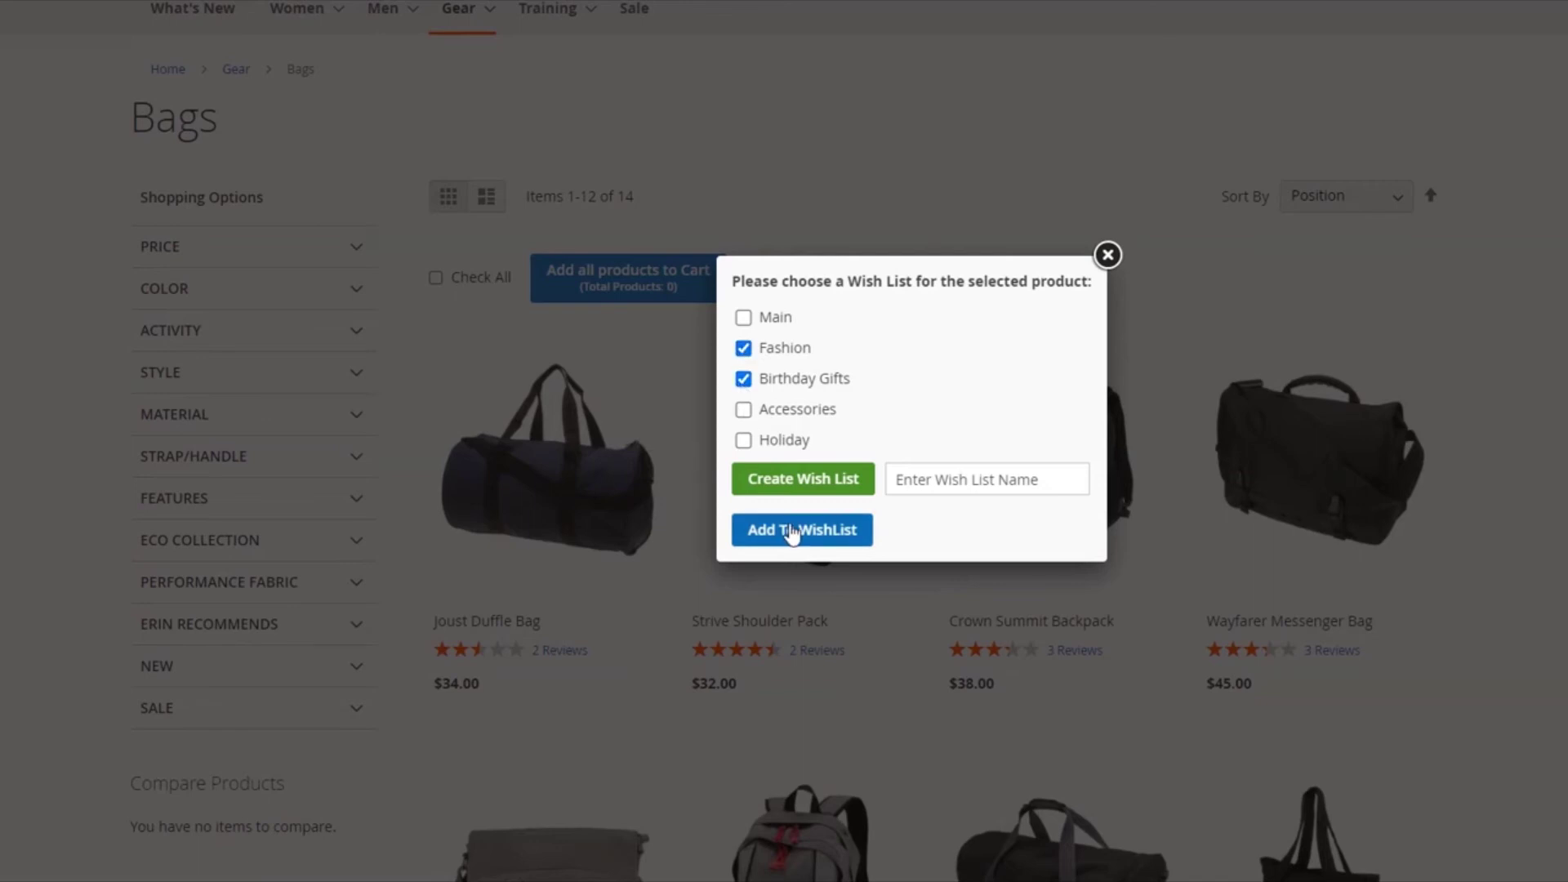
{"action": "left_click", "coordinate": [792, 532]}
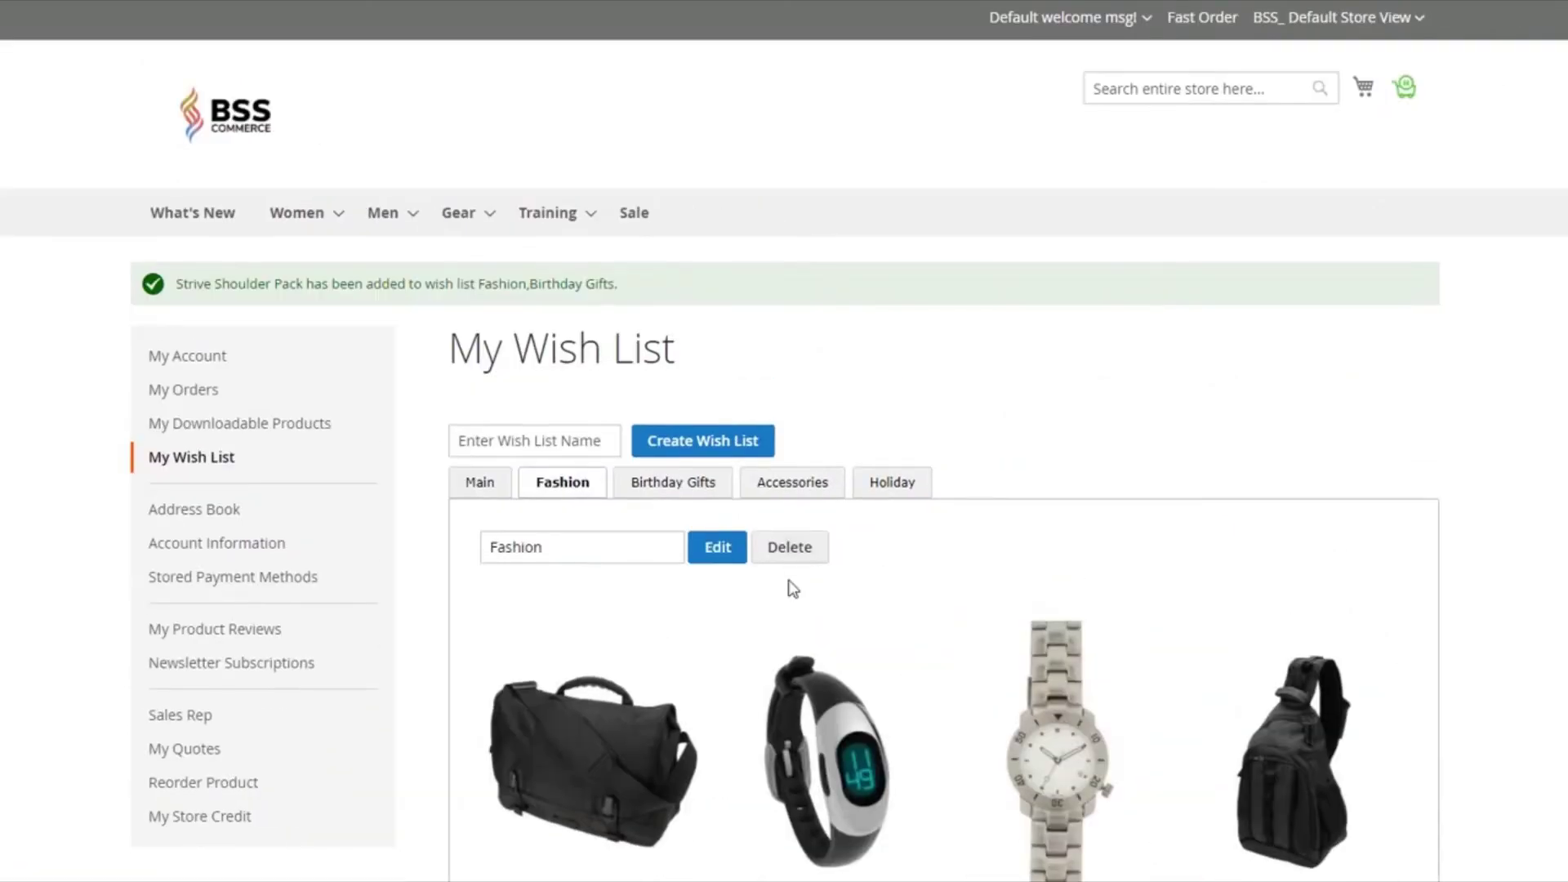
{"action": "scroll", "coordinate": [792, 588], "scroll_direction": "down", "scroll_amount": 4}
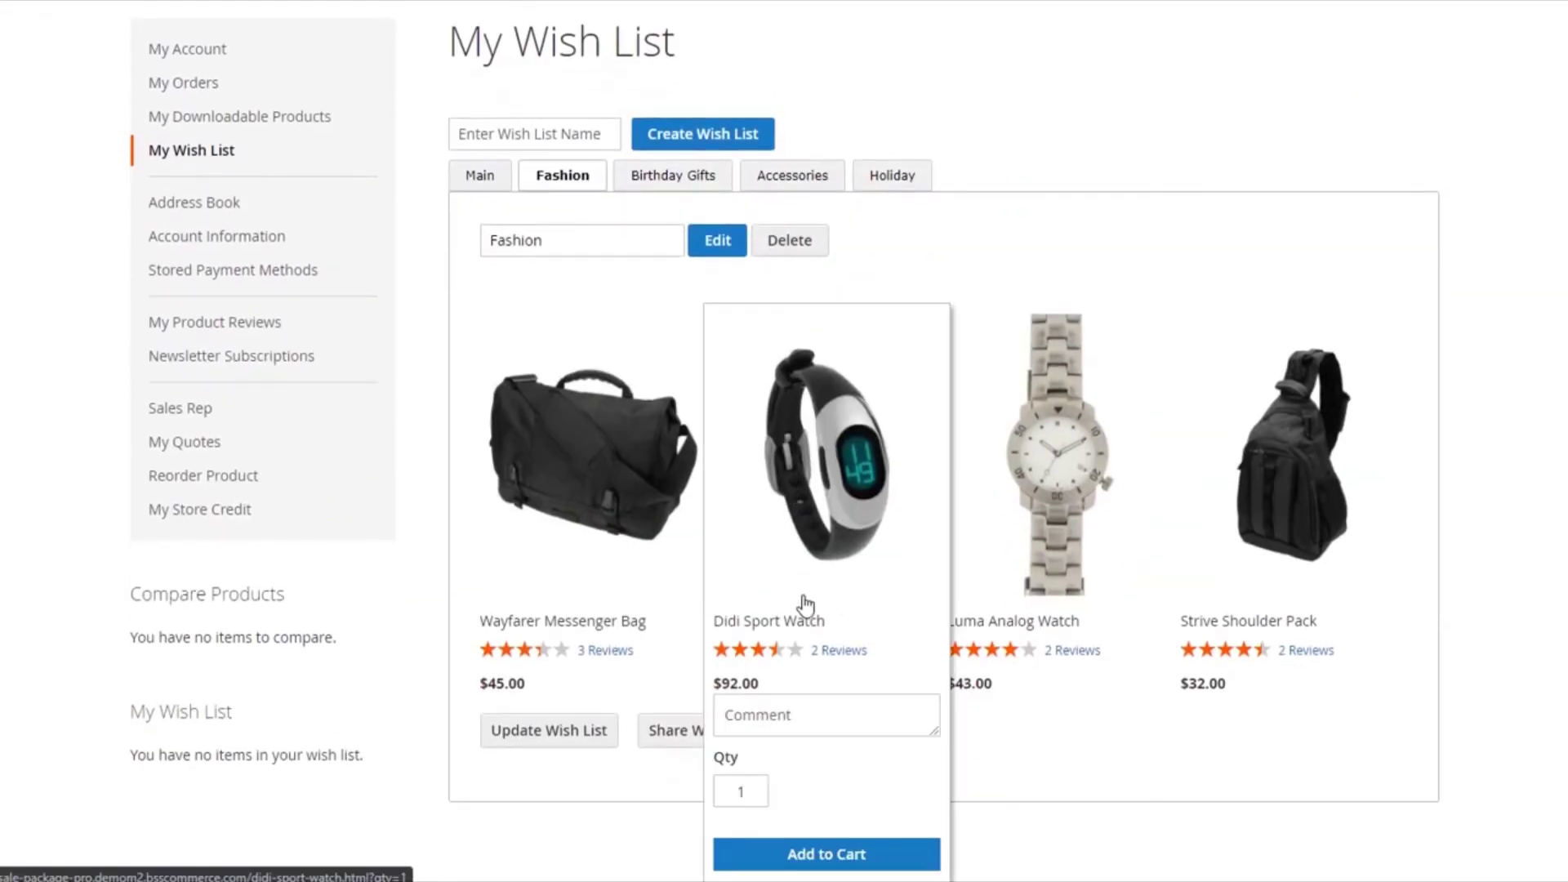
{"action": "left_click", "coordinate": [882, 739]}
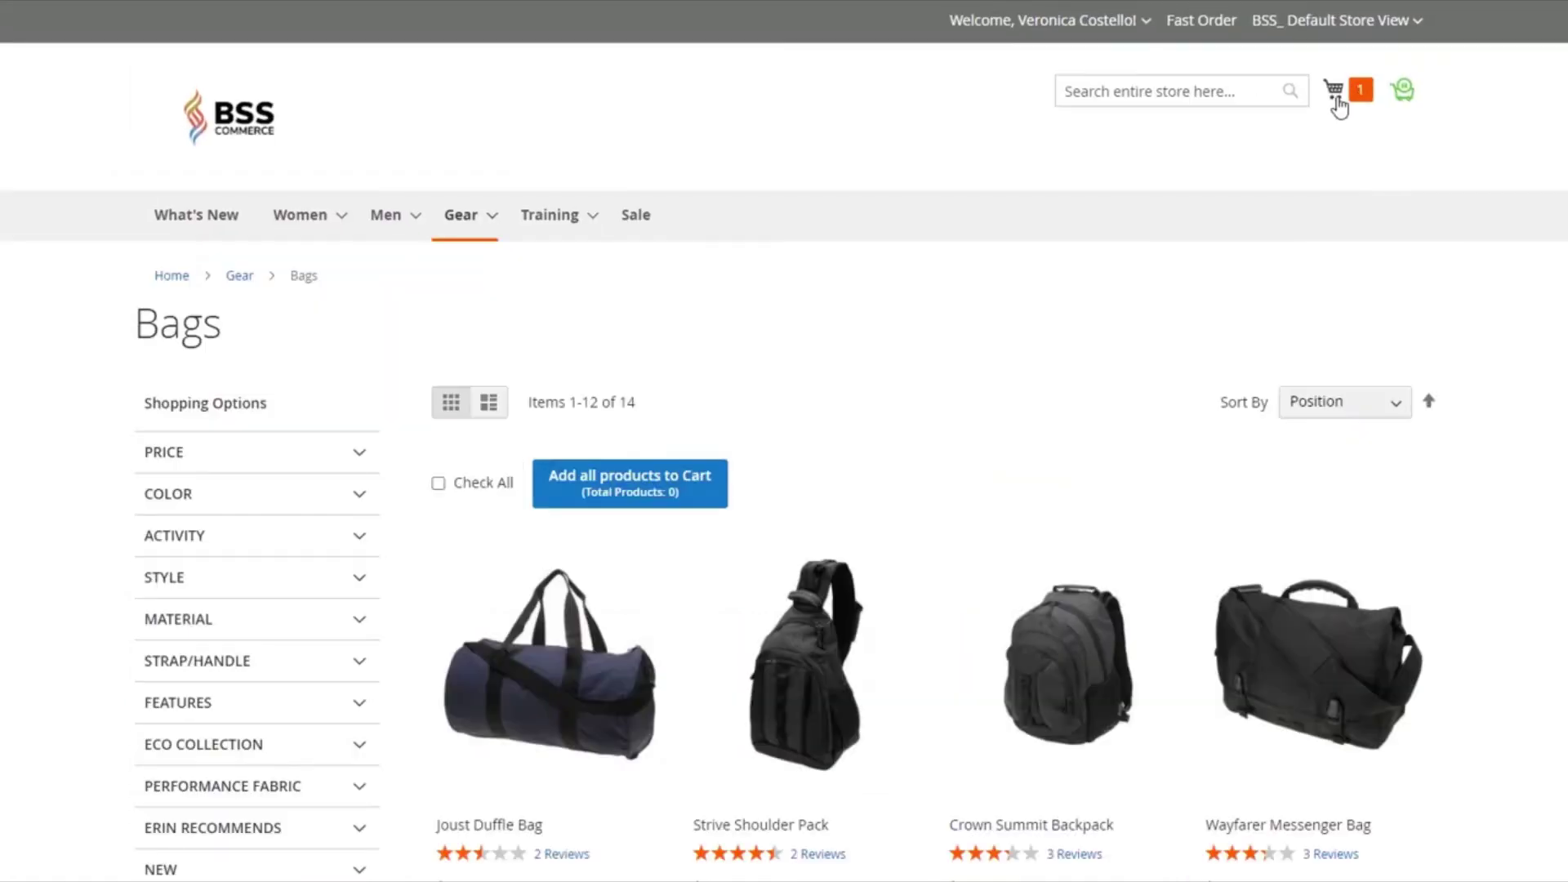
Change the Voyage Yoga Bag quantity to 3 on the shopping cart page and update the cart.
{"action": "left_click", "coordinate": [1333, 92]}
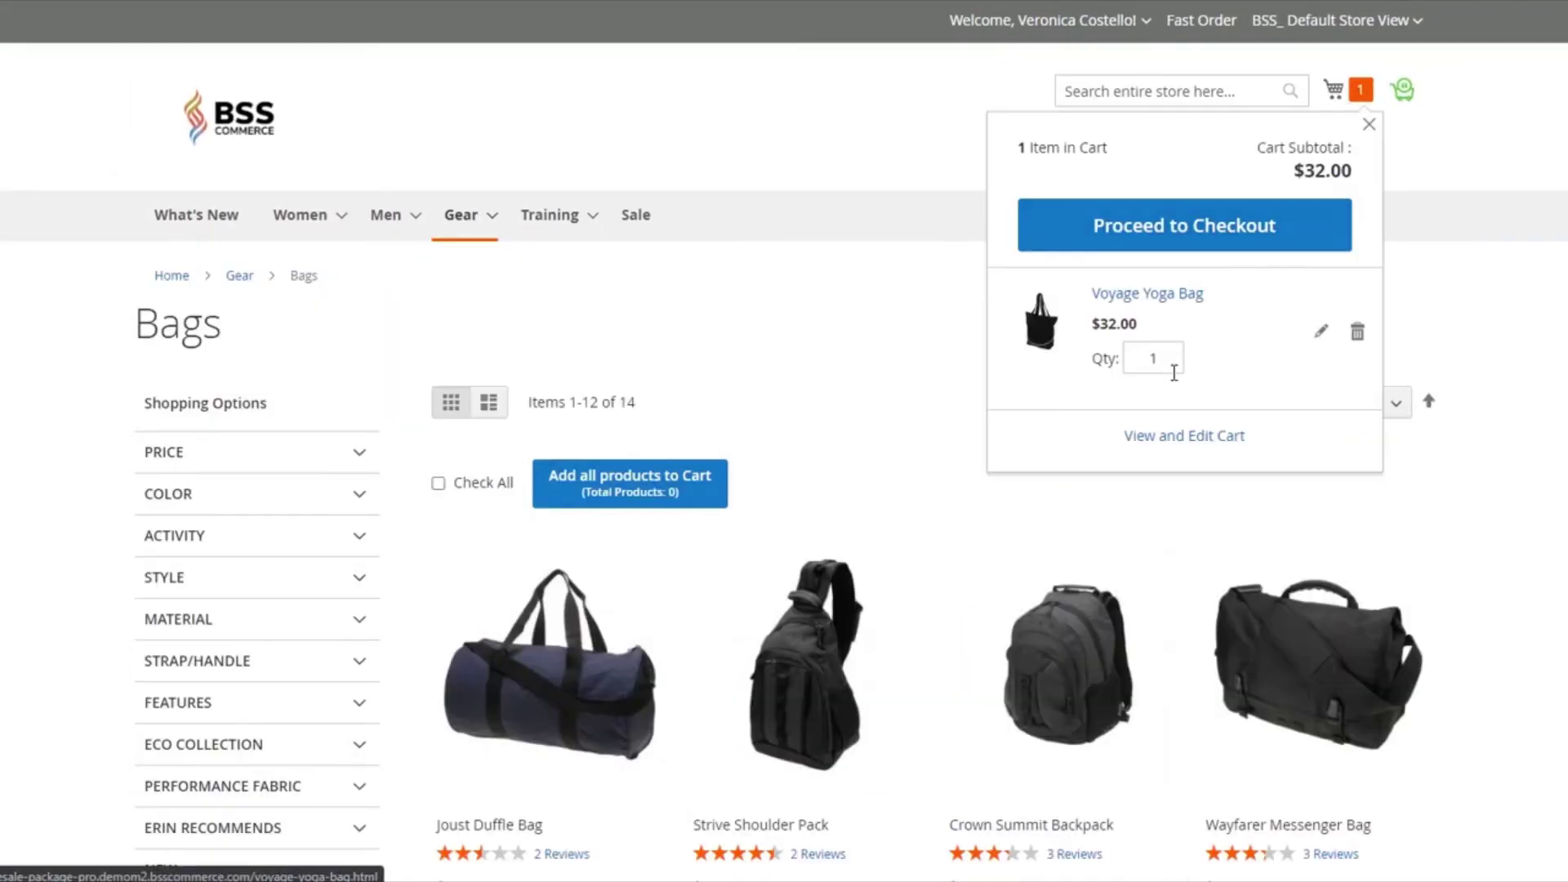
{"action": "left_click", "coordinate": [1174, 436]}
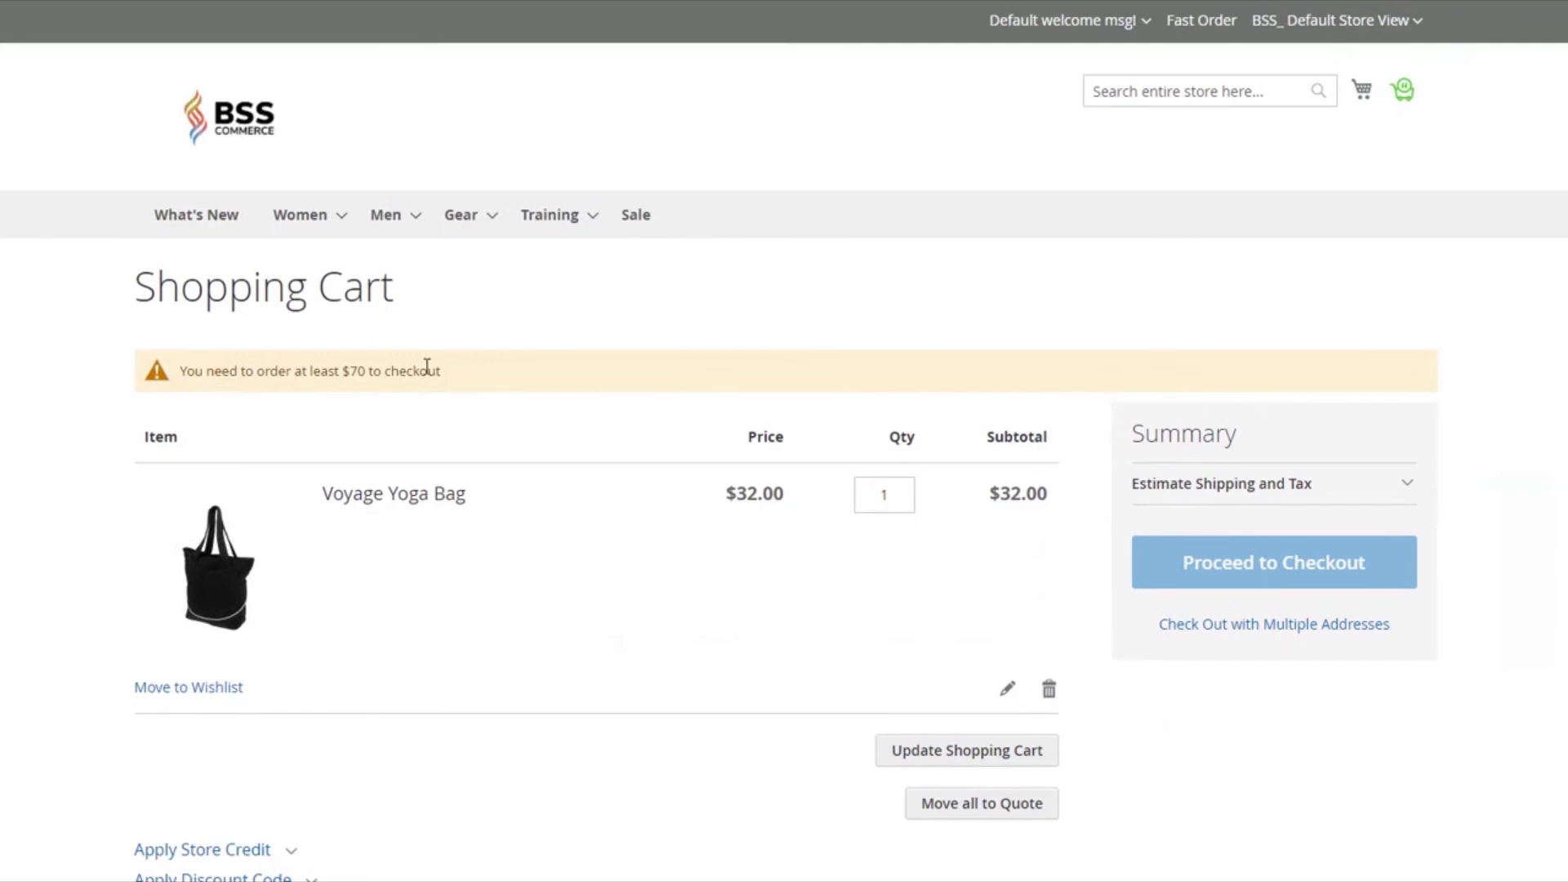
{"action": "left_click", "coordinate": [876, 495]}
{"action": "type", "text": "3"}
{"action": "left_click", "coordinate": [950, 754]}
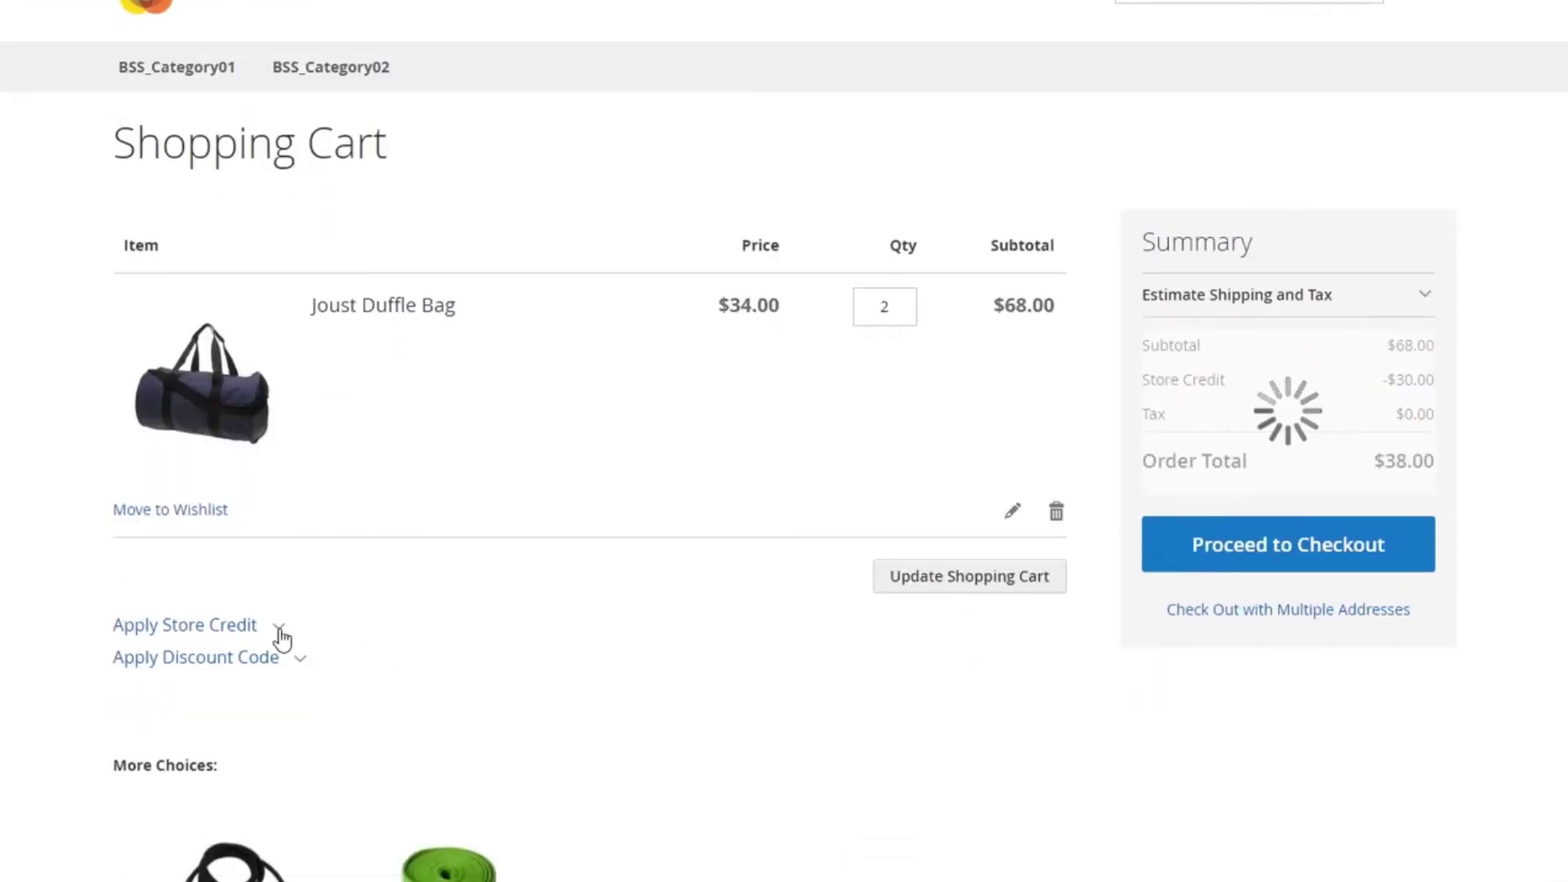
Apply 30 from the $49.31 store credit balance to the cart, with the order total at $38.00.
{"action": "left_click", "coordinate": [280, 631]}
{"action": "left_click", "coordinate": [216, 691]}
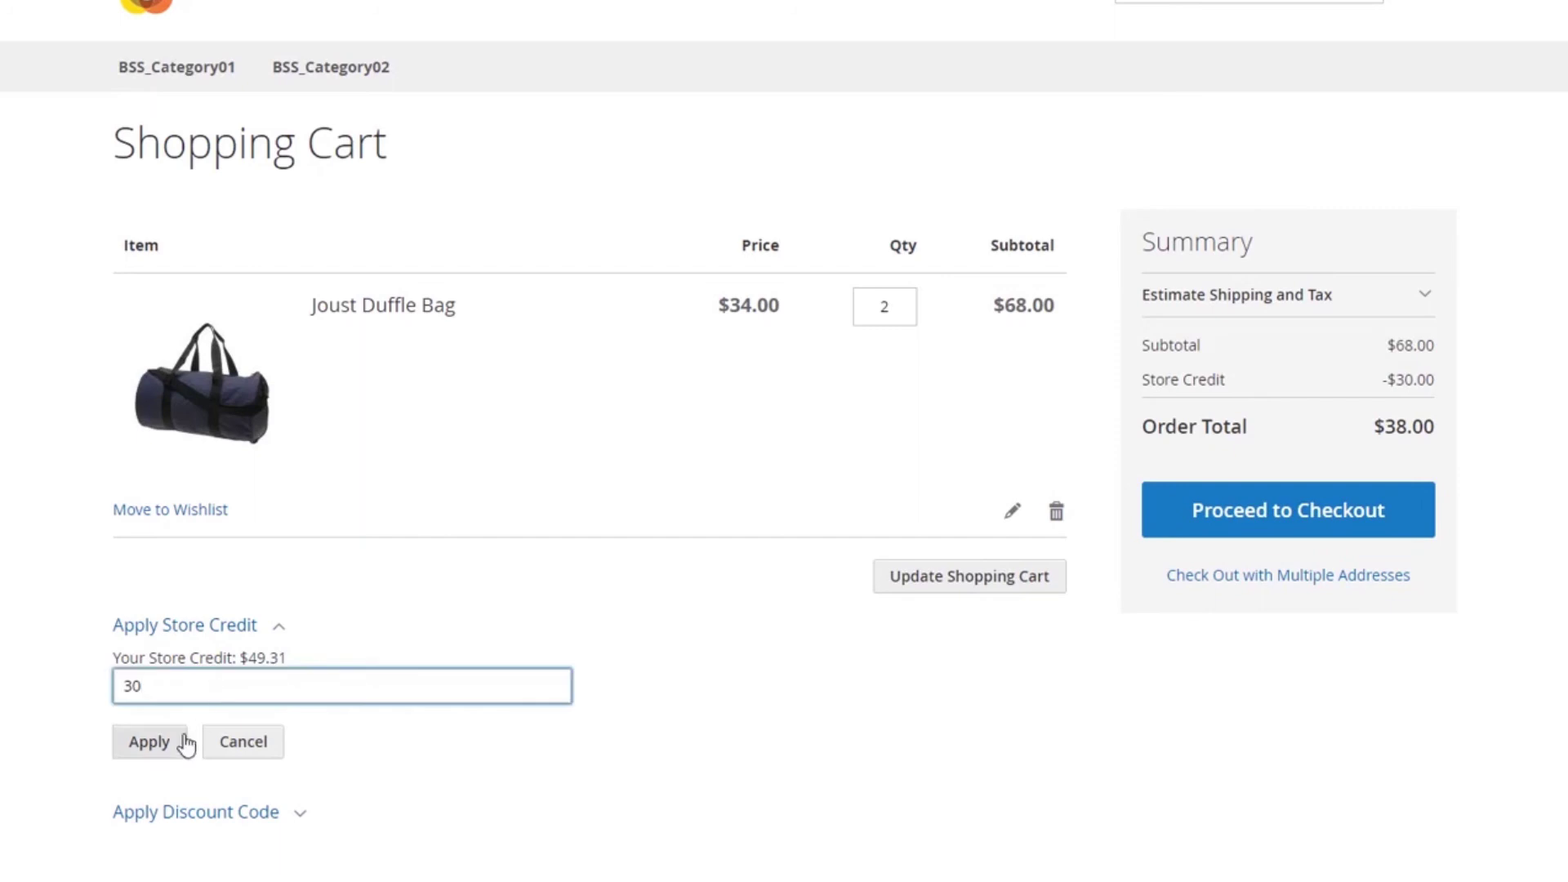
{"action": "left_click", "coordinate": [170, 743]}
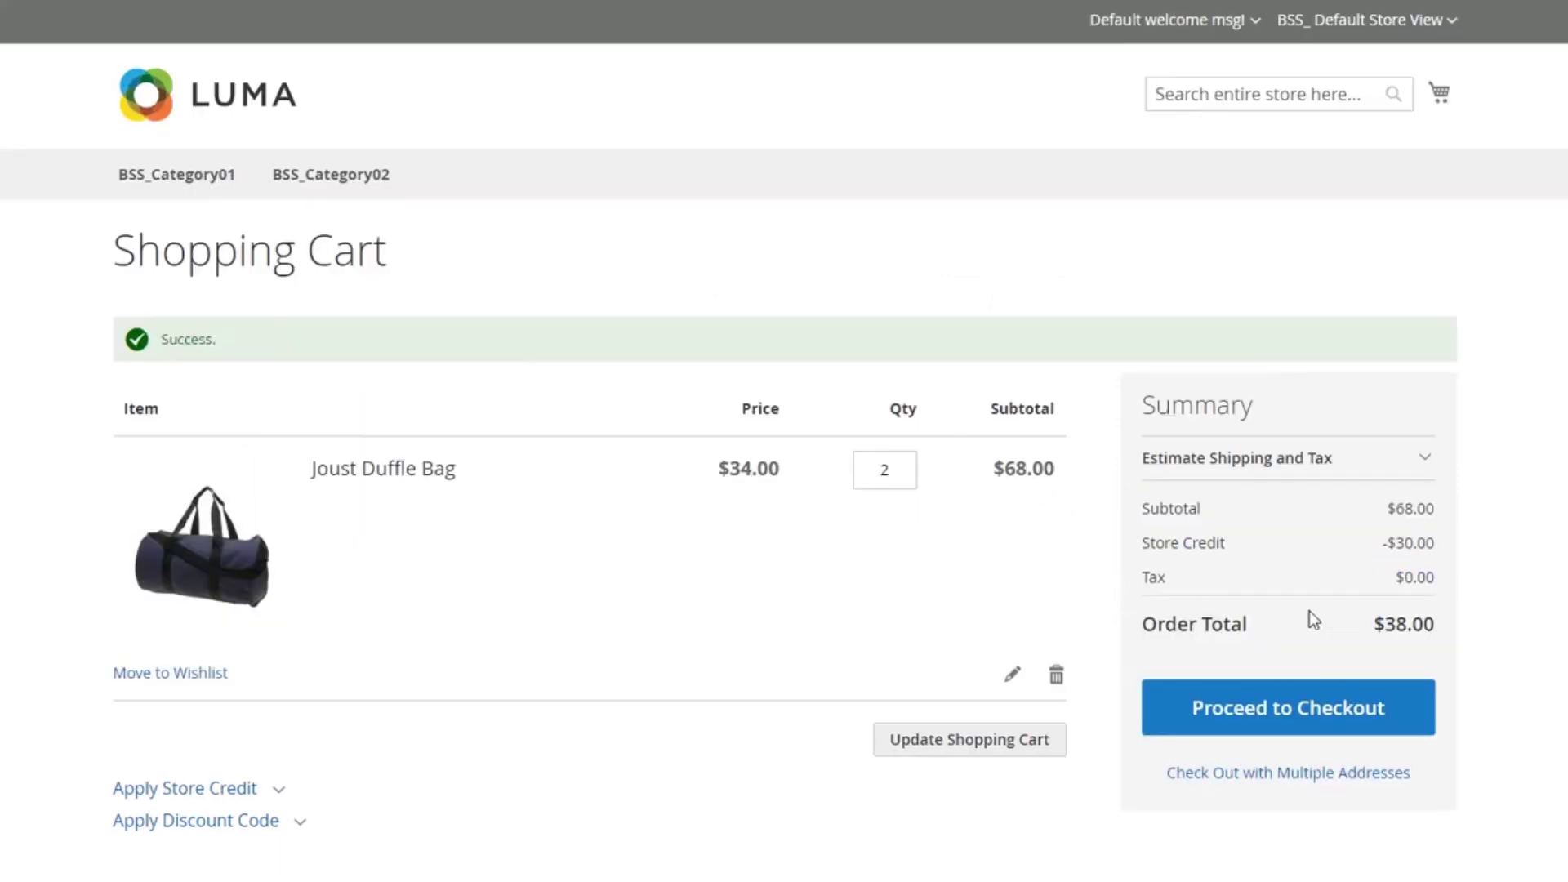